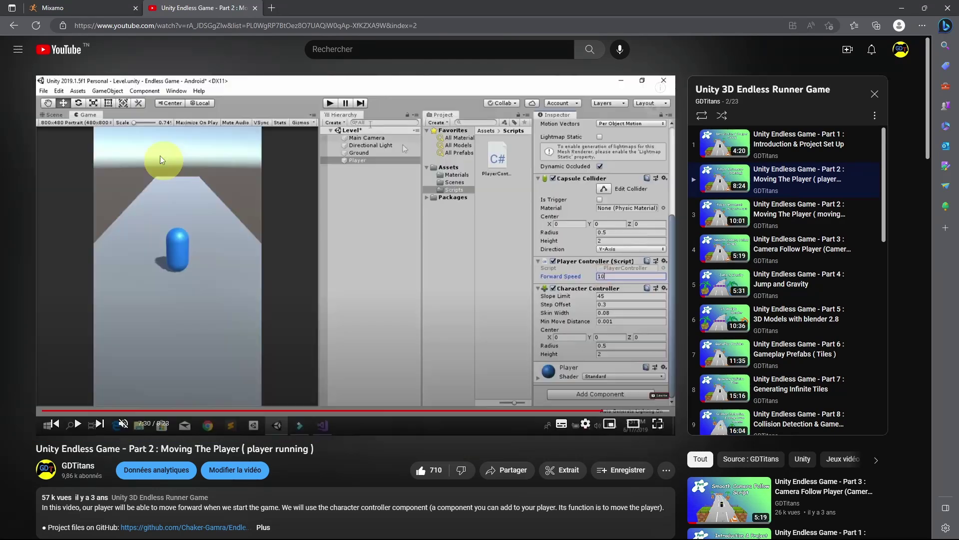
# - Play the 'Unity Endless Game - Part 2: Moving The Player' tutorial from the playlist
pyautogui.click(83, 8)
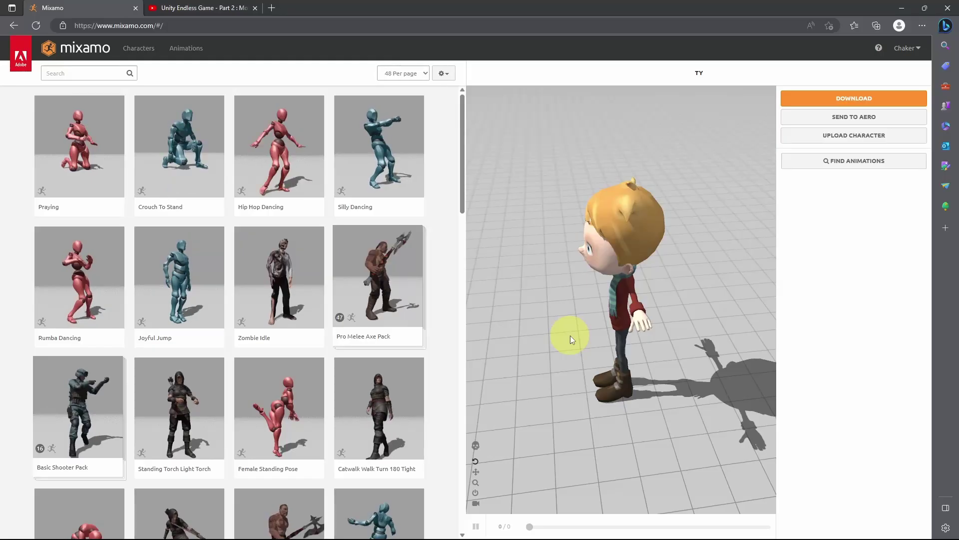
# - Pick Ty from Mixamo's Characters list and confirm him as the working character
pyautogui.moveTo(571, 334); pyautogui.dragTo(622, 325)
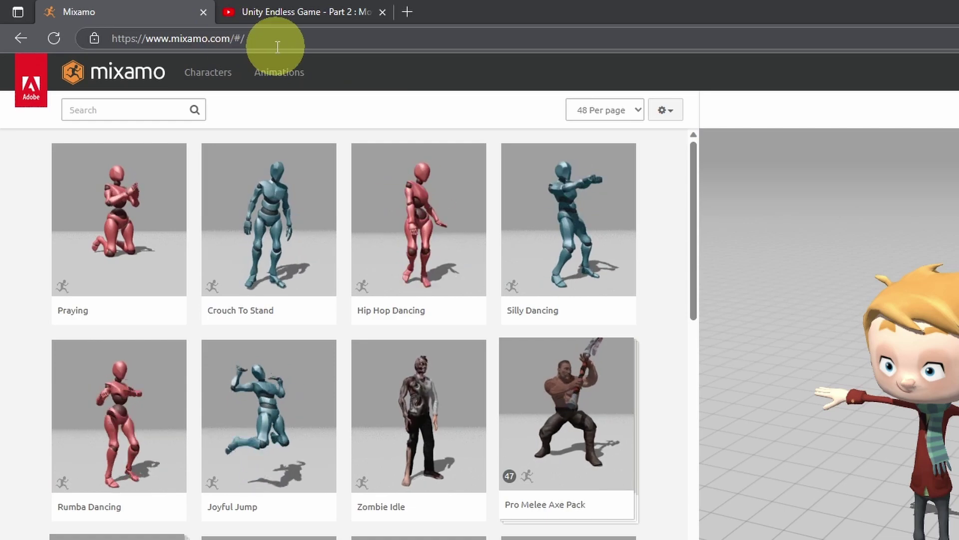
pyautogui.click(208, 74)
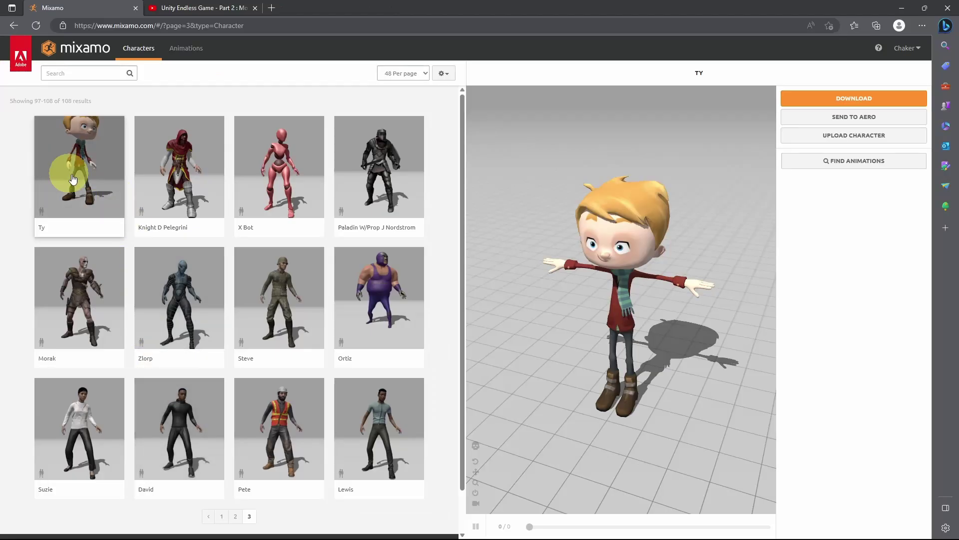
pyautogui.click(85, 179)
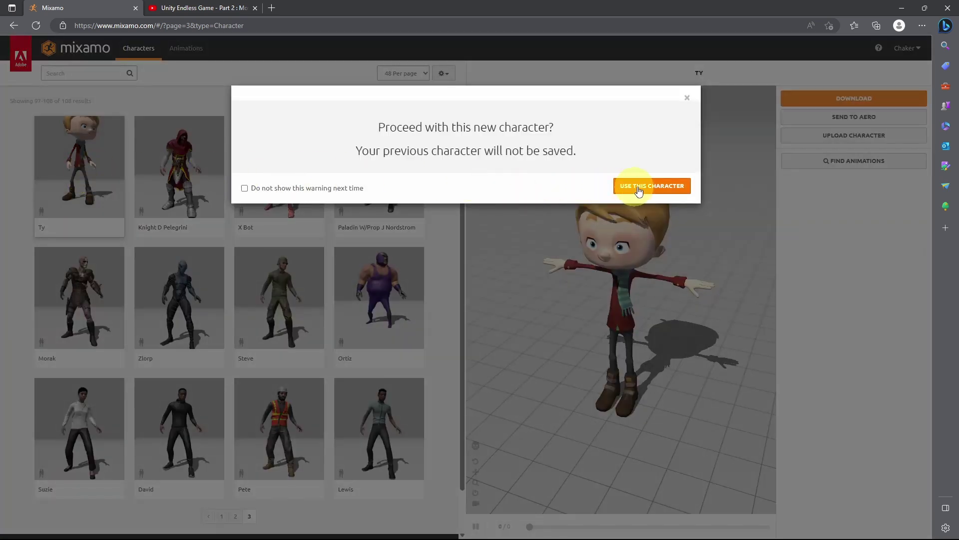
pyautogui.click(658, 188)
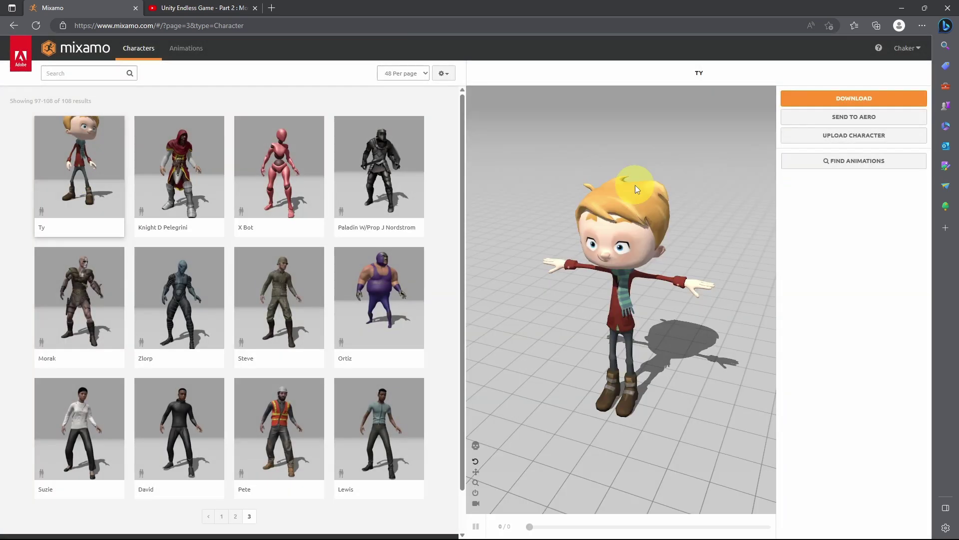
# - Search Mixamo animations for 'running' and apply the Running animation to Ty
pyautogui.click(198, 51)
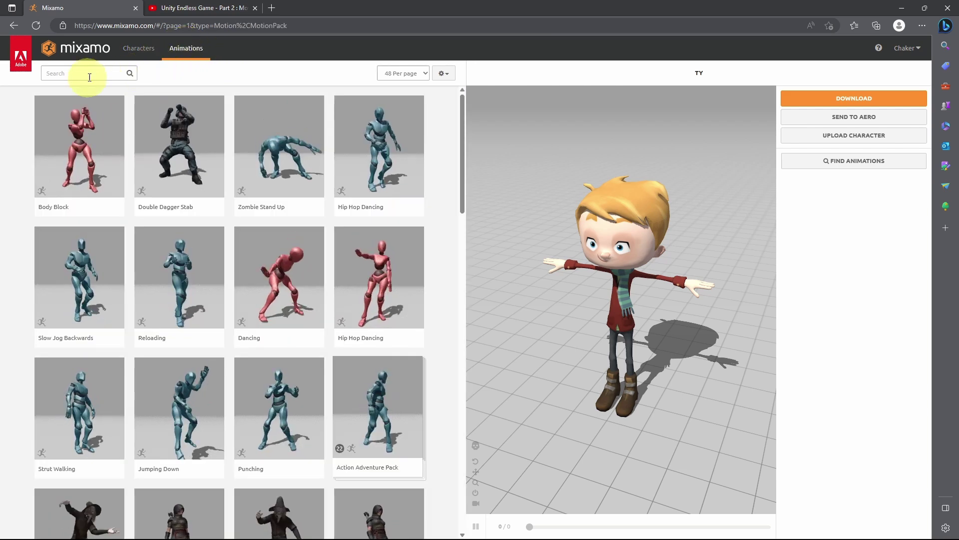
pyautogui.click(78, 76)
pyautogui.write('runni')
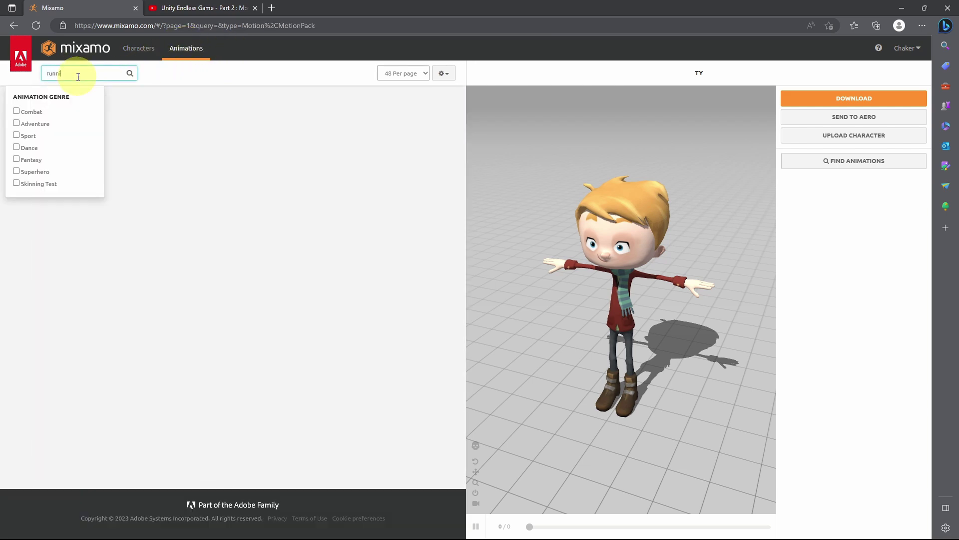
pyautogui.write('ng')
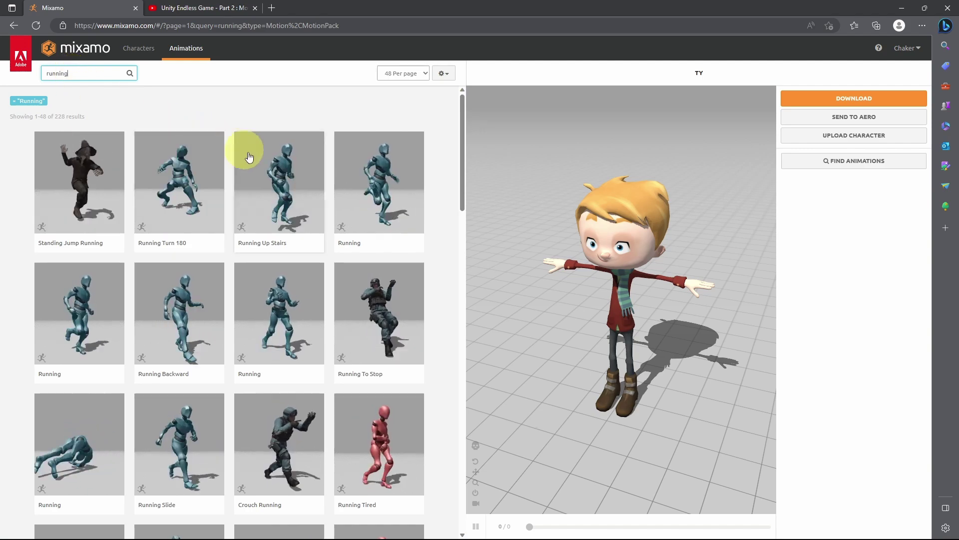
pyautogui.click(379, 191)
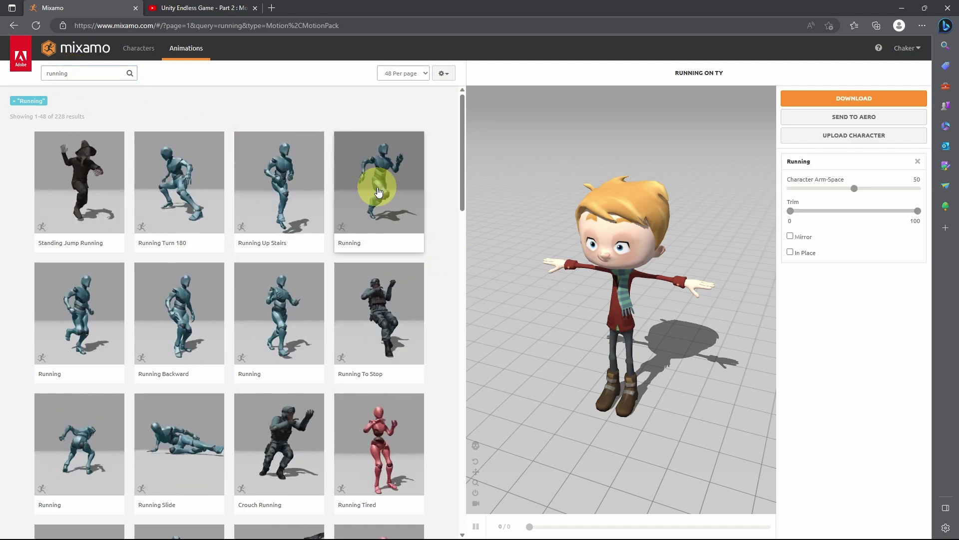
# - Toggle In Place on and back off so Ty runs forward
pyautogui.scroll(5, 536, 234)
pyautogui.moveTo(536, 235); pyautogui.dragTo(624, 368)
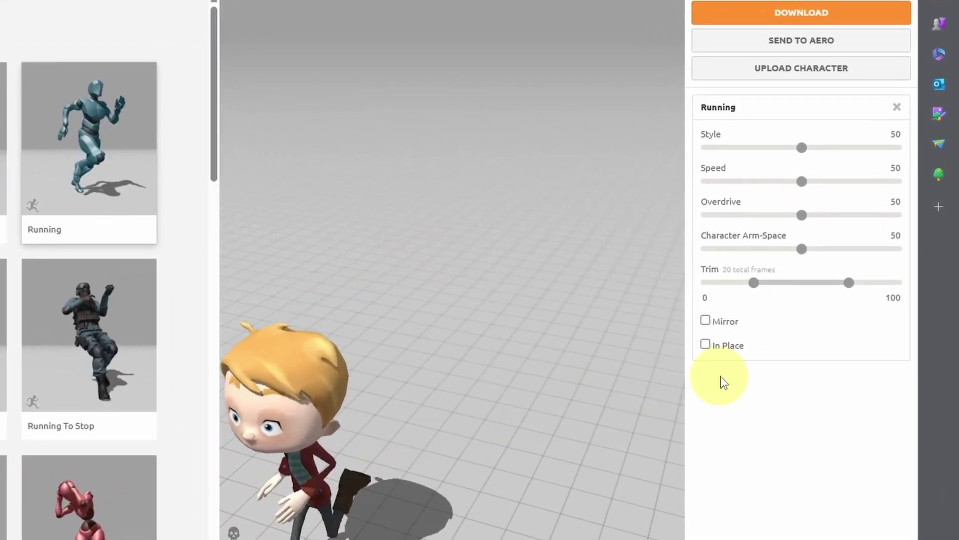
pyautogui.click(707, 346)
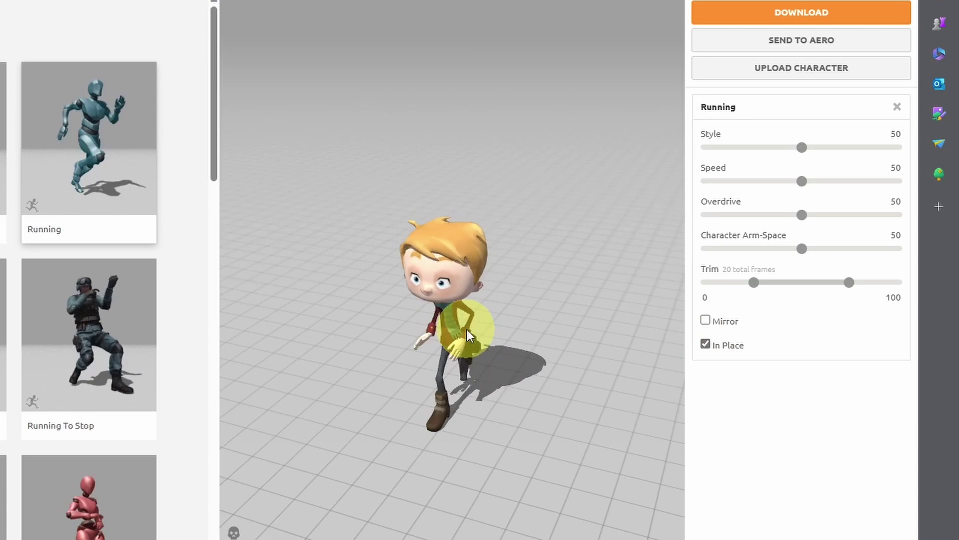
pyautogui.click(706, 345)
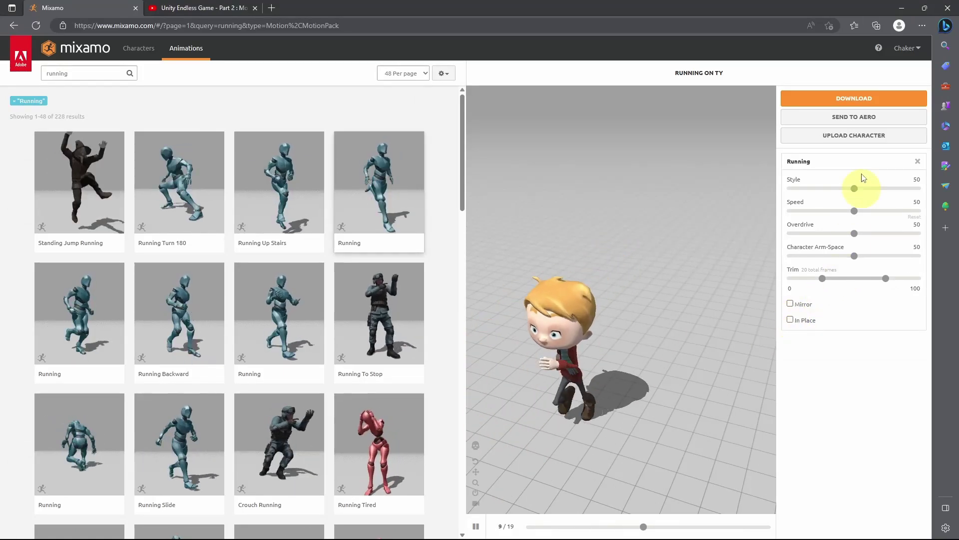
pyautogui.click(857, 98)
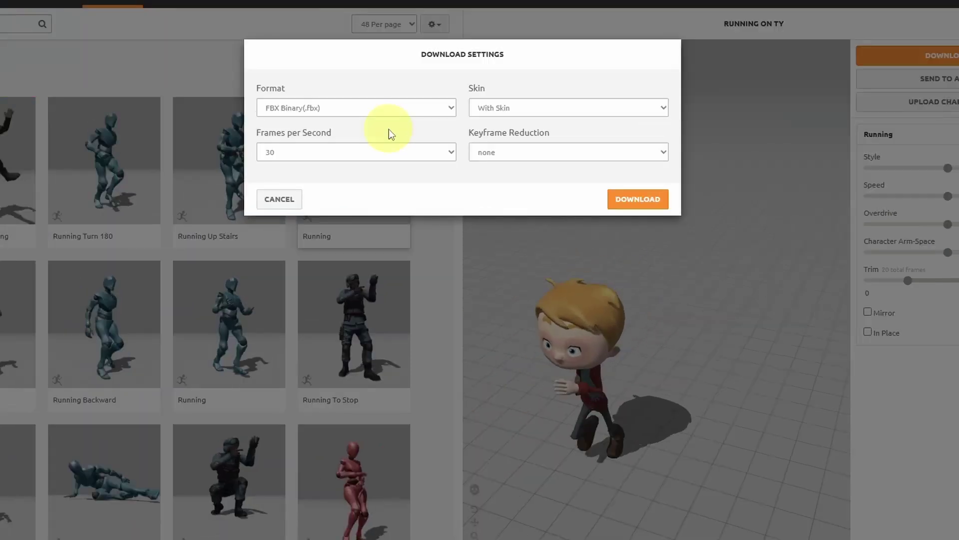
pyautogui.click(316, 105)
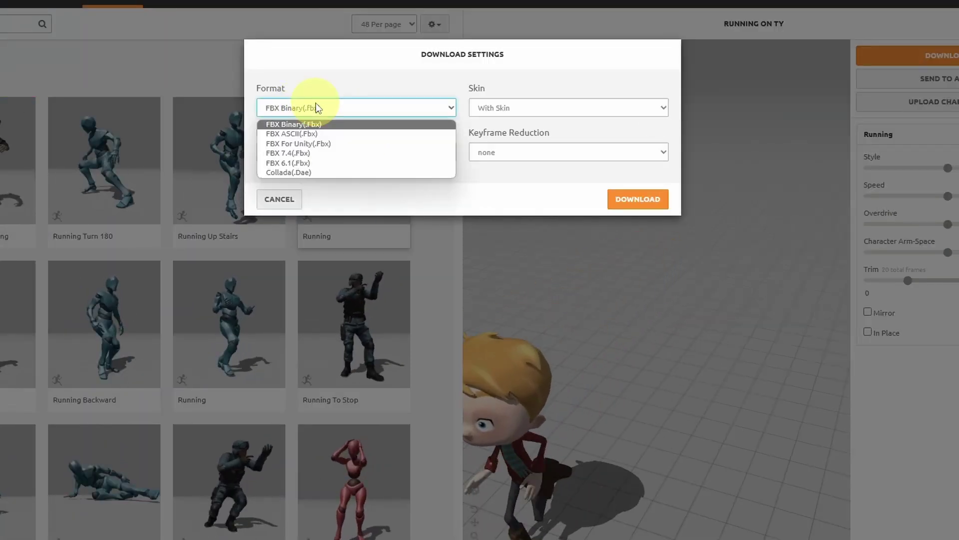
pyautogui.click(307, 143)
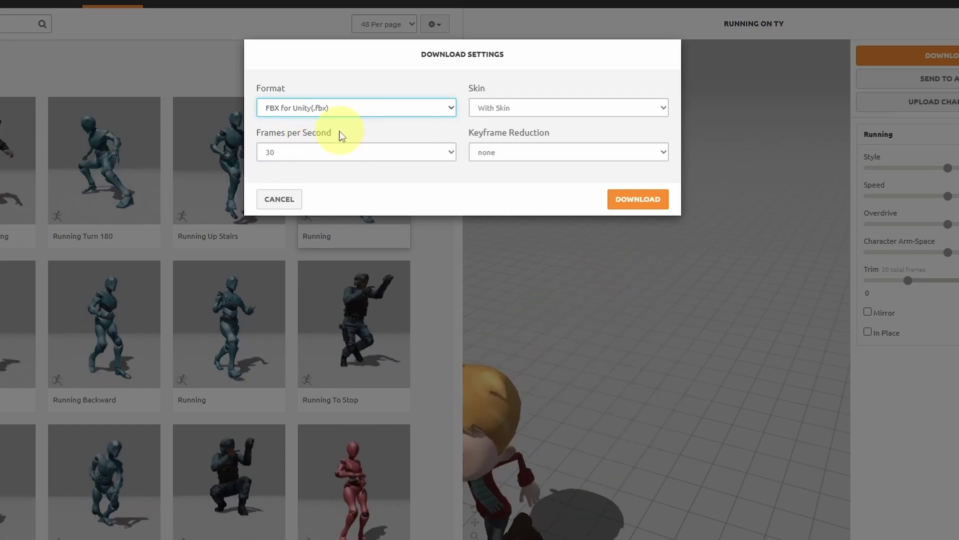
pyautogui.click(625, 199)
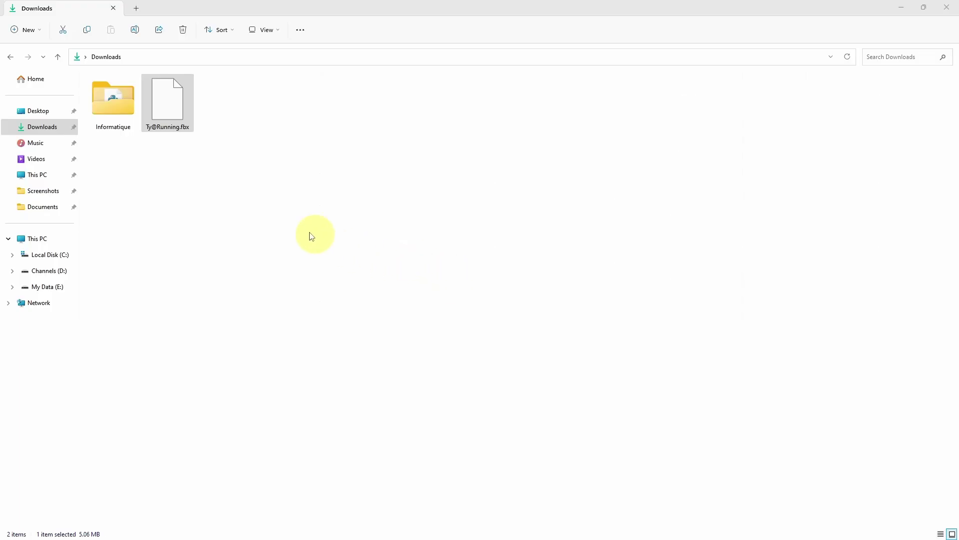
pyautogui.moveTo(168, 118); pyautogui.dragTo(606, 427)
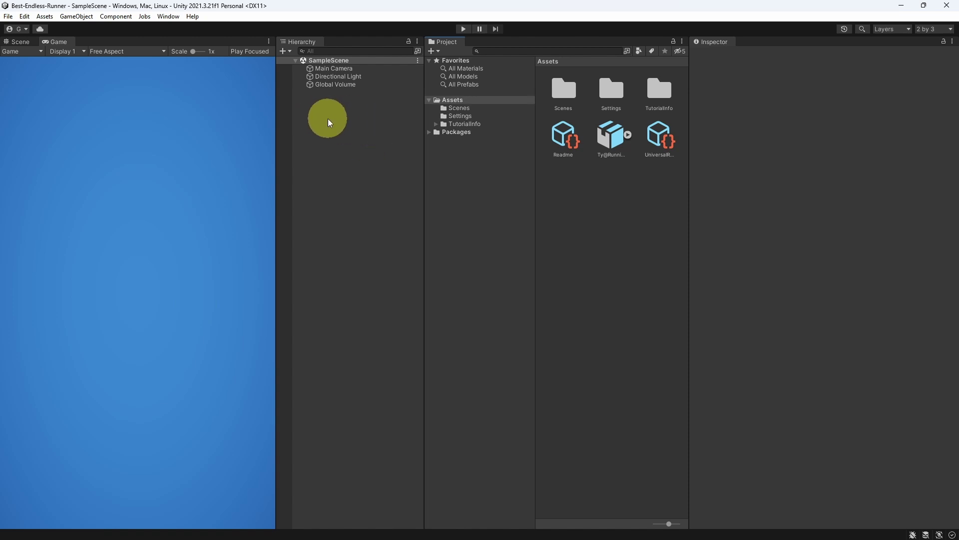
# - Add a 3D plane to the scene named Ground
pyautogui.rightClick(314, 110)
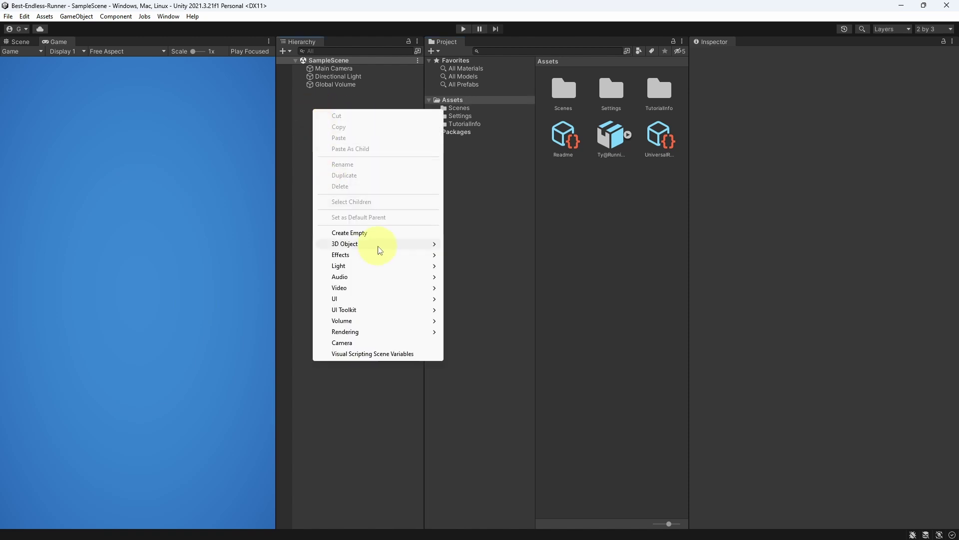
pyautogui.moveTo(382, 248)
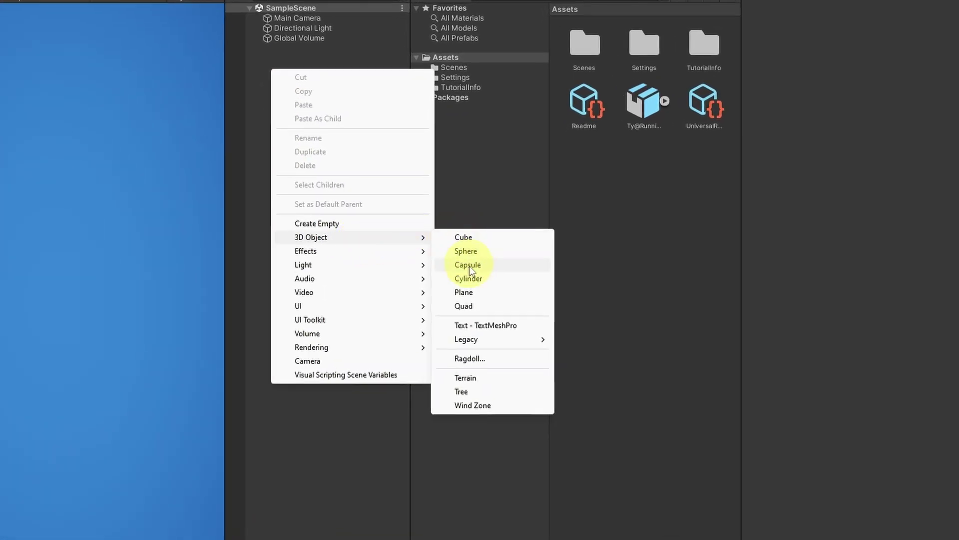
pyautogui.click(493, 294)
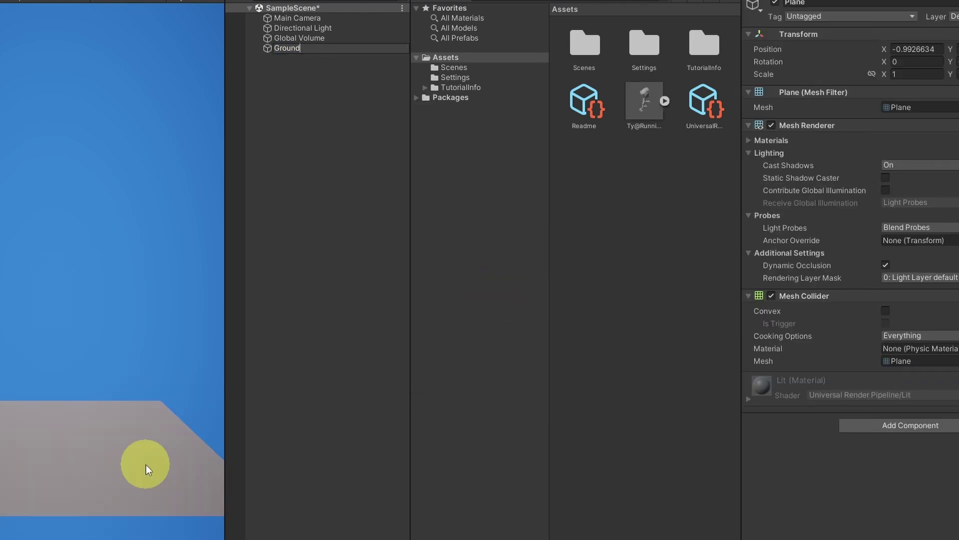
pyautogui.press('Return')
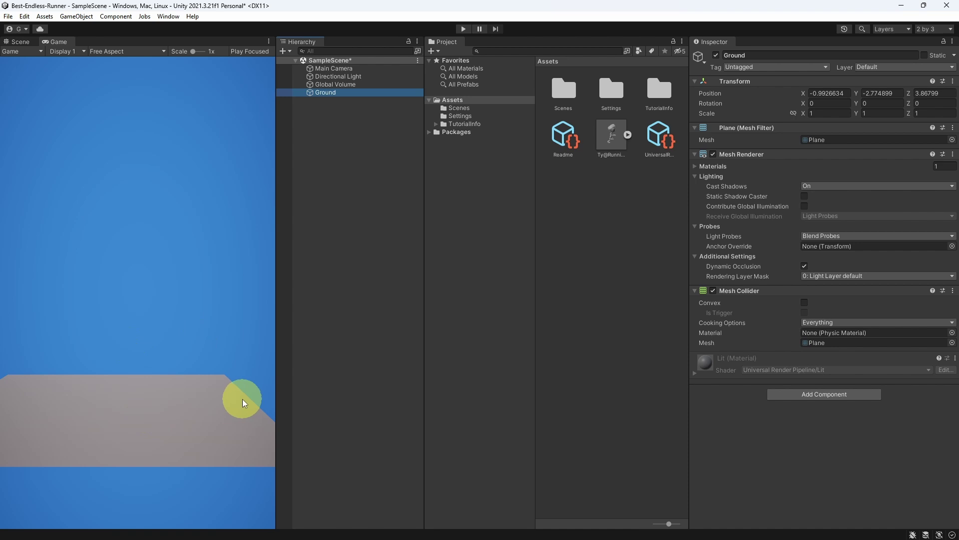
# - Reset Ground's transform to zero and set its Z scale to 10
pyautogui.click(953, 81)
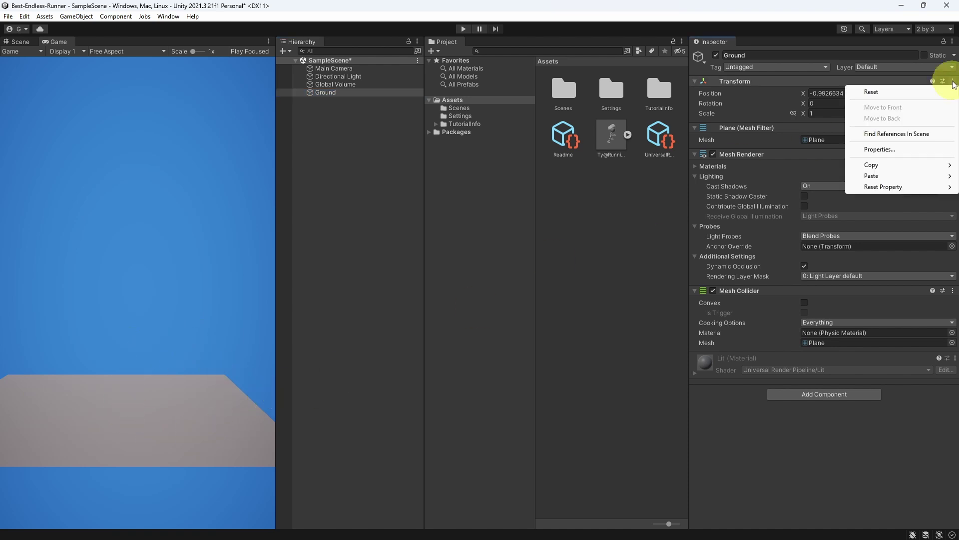
pyautogui.click(882, 90)
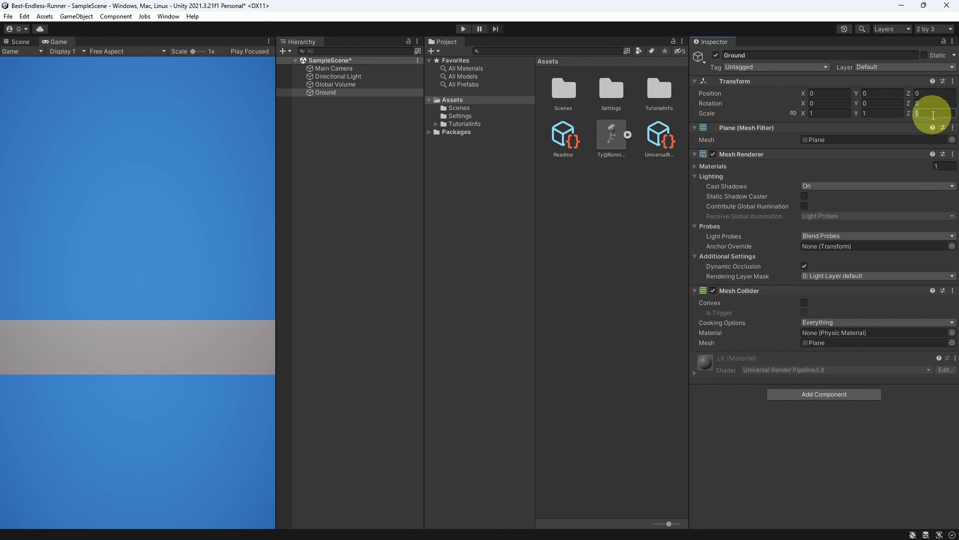
pyautogui.write('10')
pyautogui.click(204, 369)
pyautogui.click(617, 144)
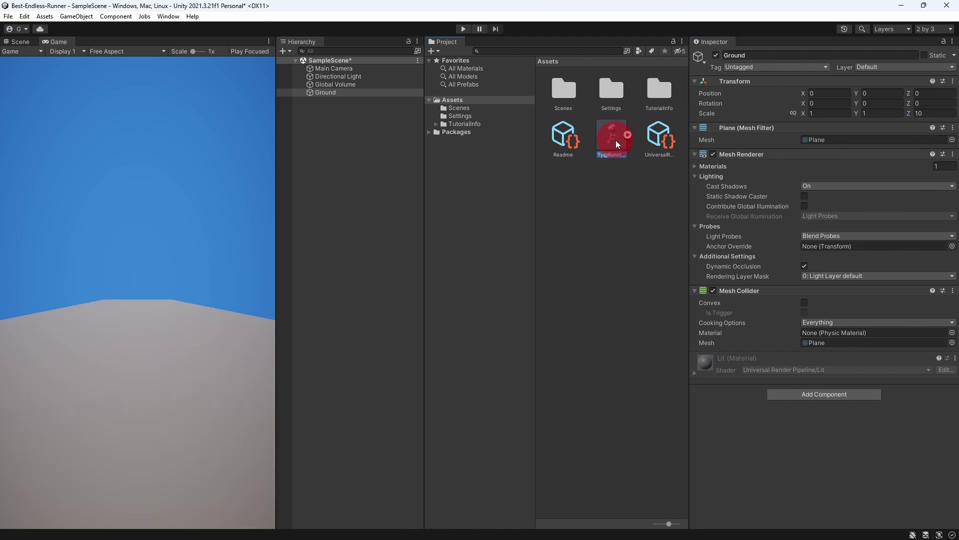
# - Place Ty@Running in the scene and extract its embedded textures into Assets
pyautogui.moveTo(617, 145); pyautogui.dragTo(335, 188)
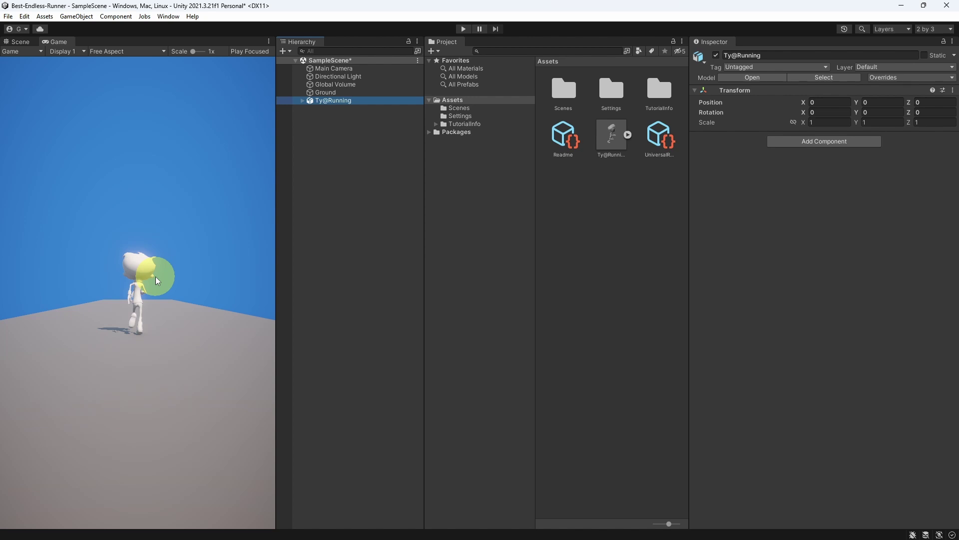
pyautogui.click(612, 143)
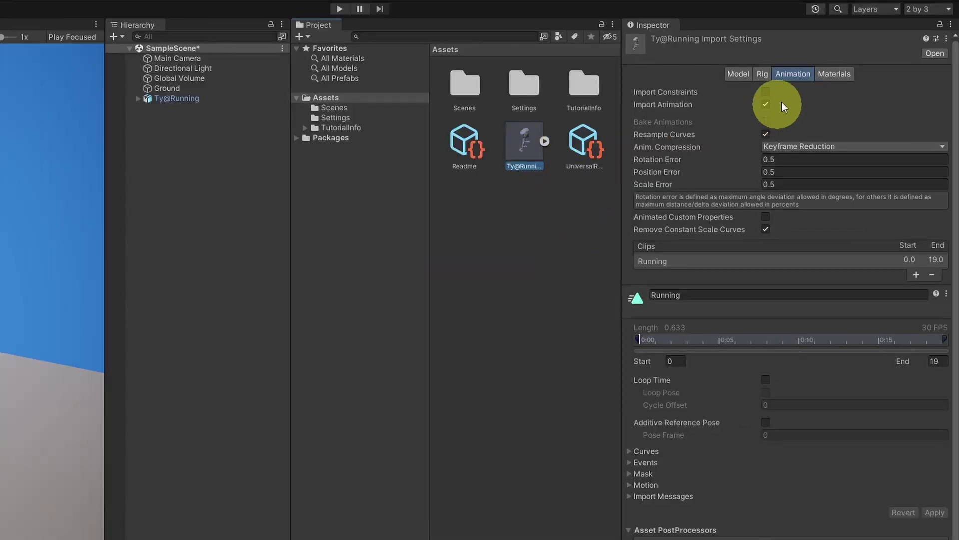
pyautogui.click(859, 81)
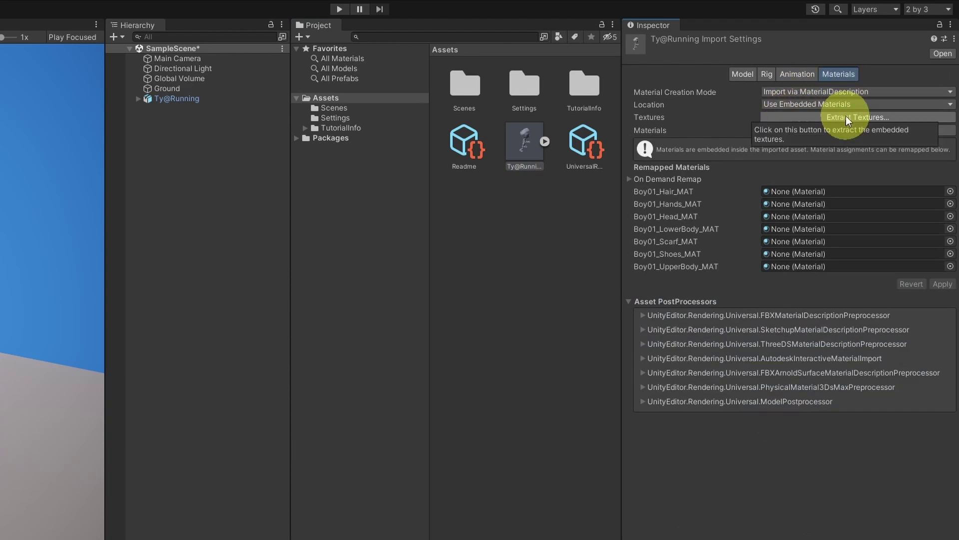
pyautogui.click(846, 117)
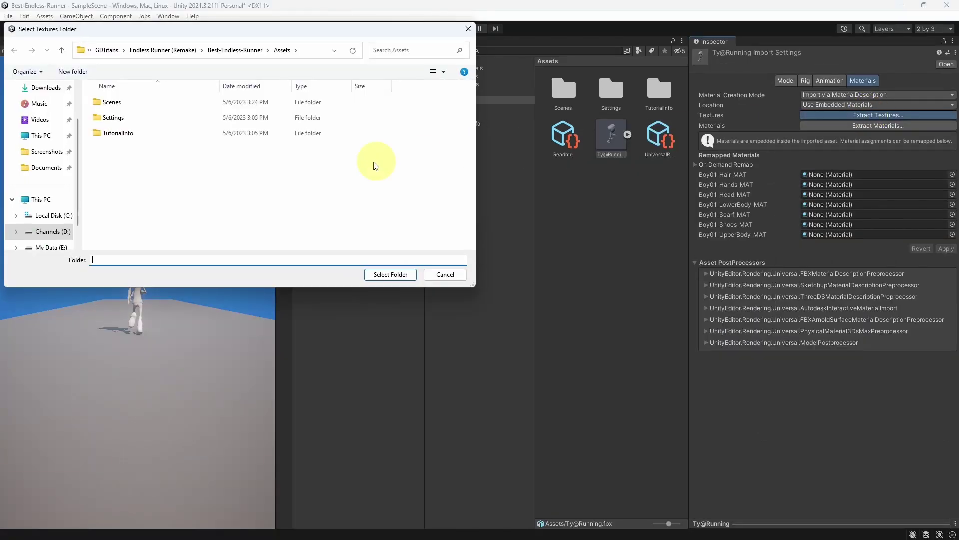
pyautogui.click(390, 274)
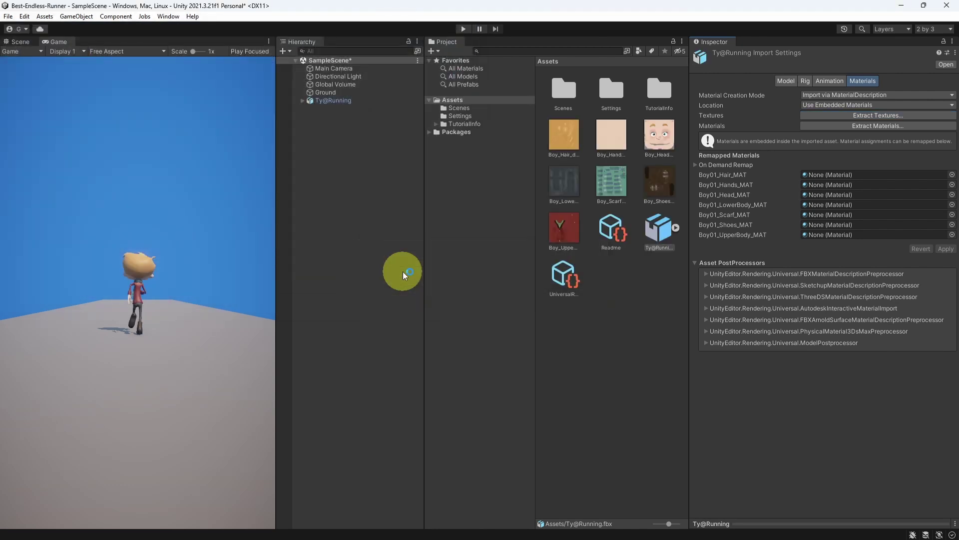
# - Create a new folder named Player in Assets
pyautogui.click(564, 136)
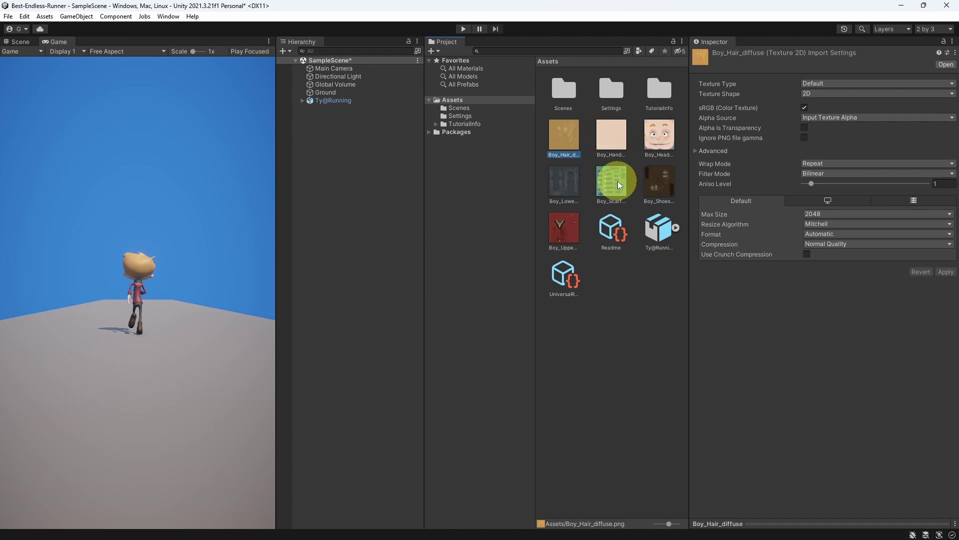
pyautogui.rightClick(615, 278)
pyautogui.moveTo(666, 9)
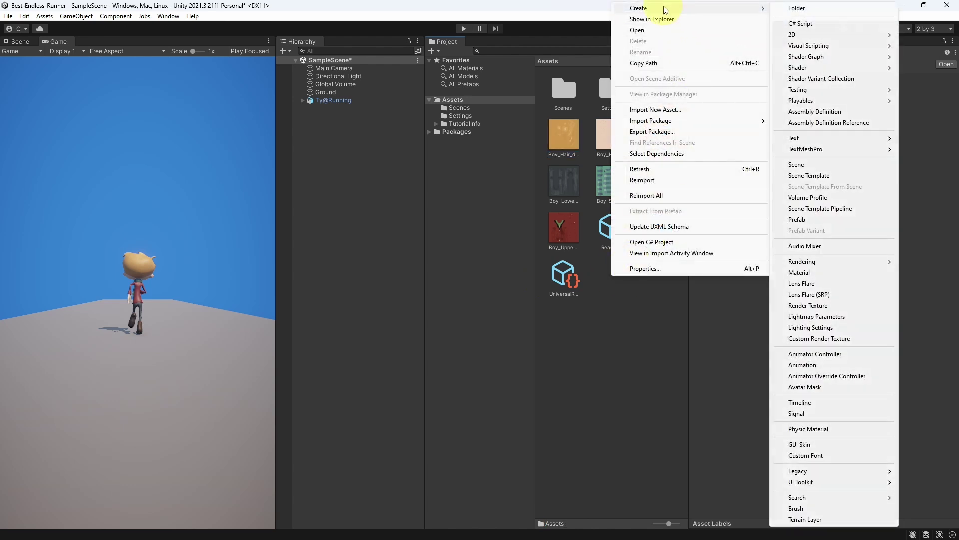
pyautogui.click(799, 9)
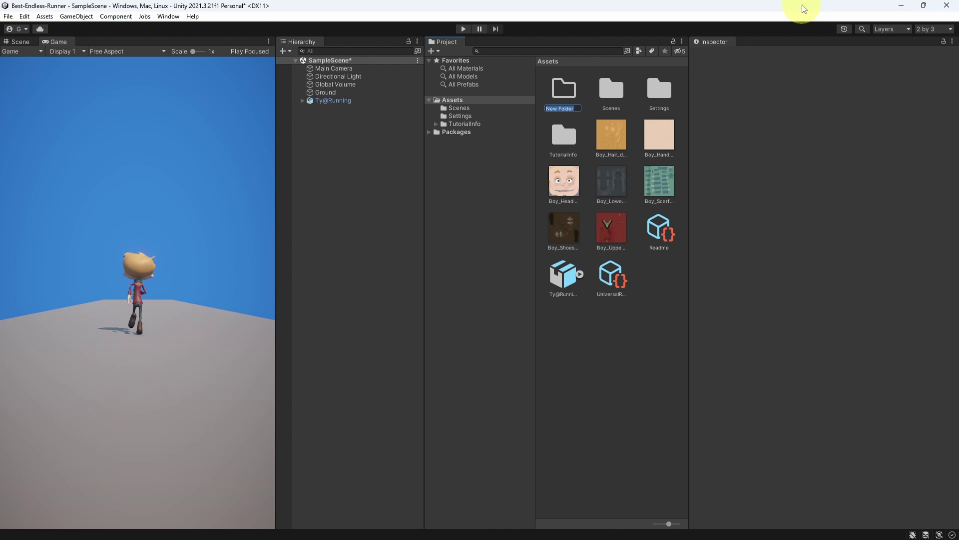
pyautogui.write('Player')
pyautogui.press('Return')
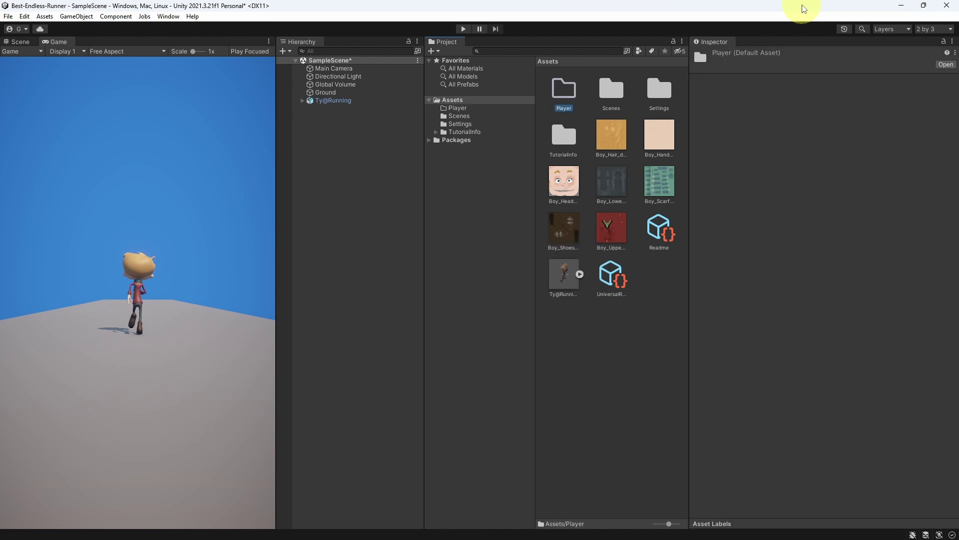
# - Move the seven Boy textures and Ty@Running into the Player folder and open it
pyautogui.click(616, 147)
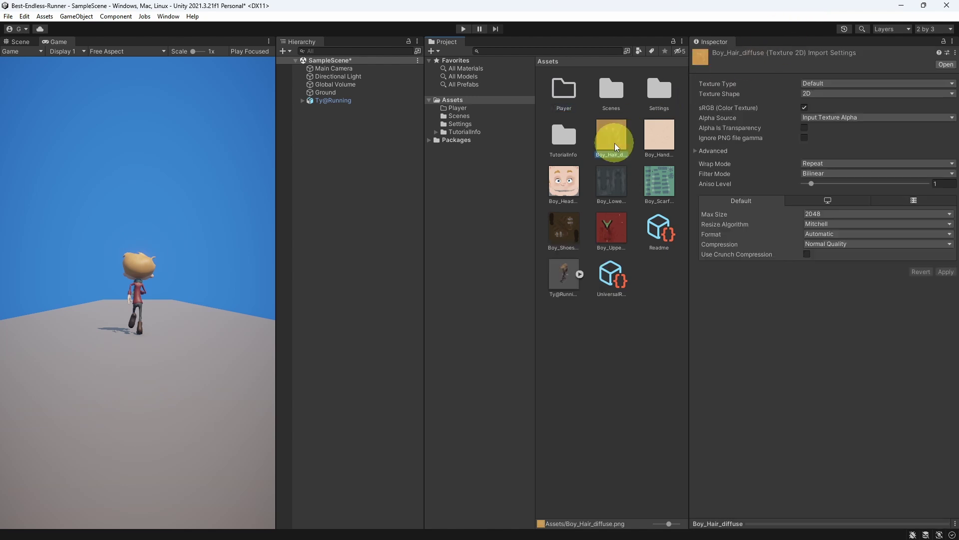
pyautogui.keyDown('shift'); pyautogui.click(618, 235); pyautogui.keyUp('shift')
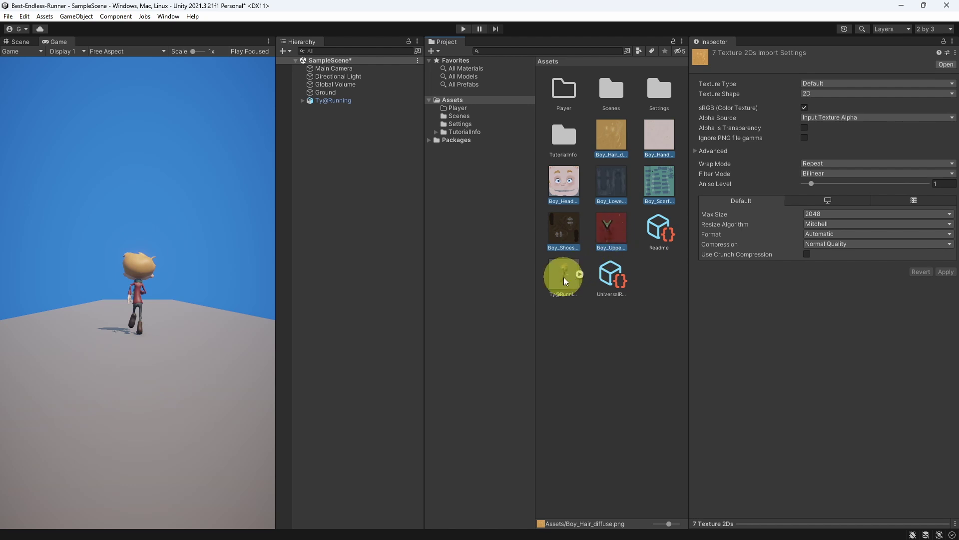
pyautogui.keyDown('ctrl'); pyautogui.moveTo(565, 281); pyautogui.dragTo(562, 91); pyautogui.keyUp('ctrl')
pyautogui.doubleClick(563, 94)
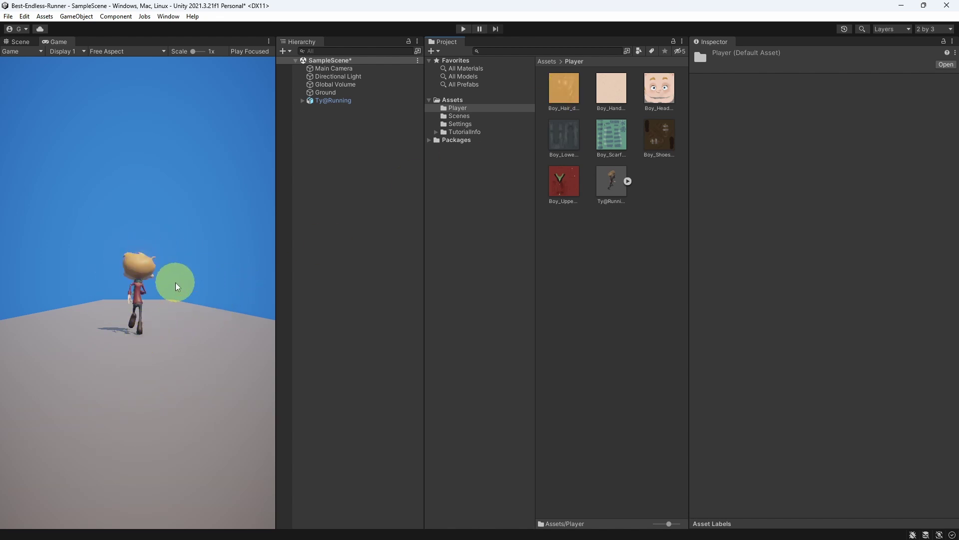
# - Play-test the scene briefly, then select Ty@Running in the Hierarchy
pyautogui.click(463, 30)
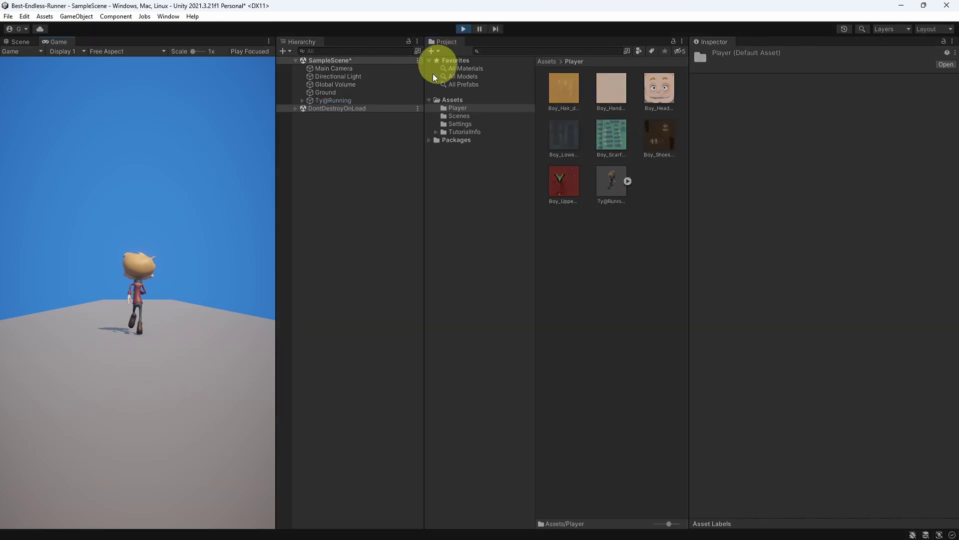
pyautogui.click(463, 29)
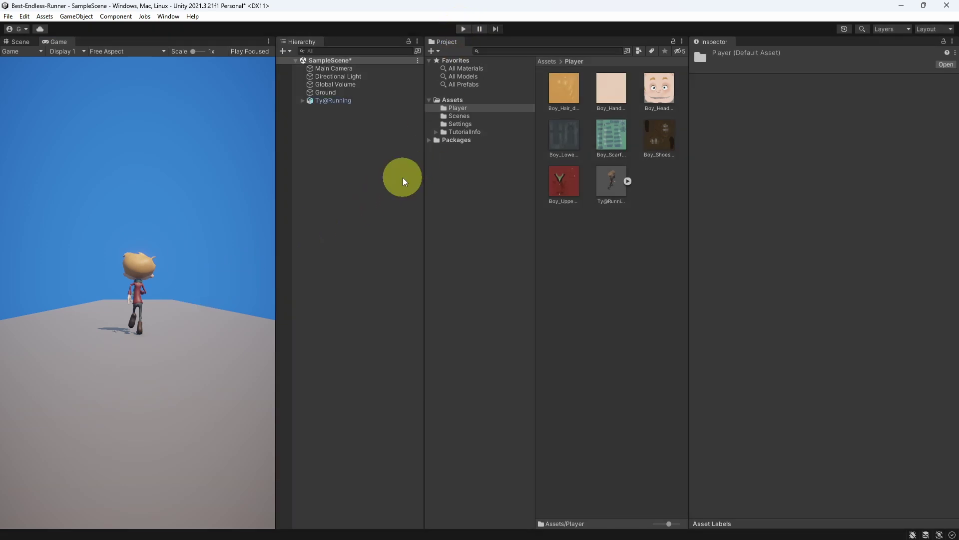
pyautogui.click(343, 100)
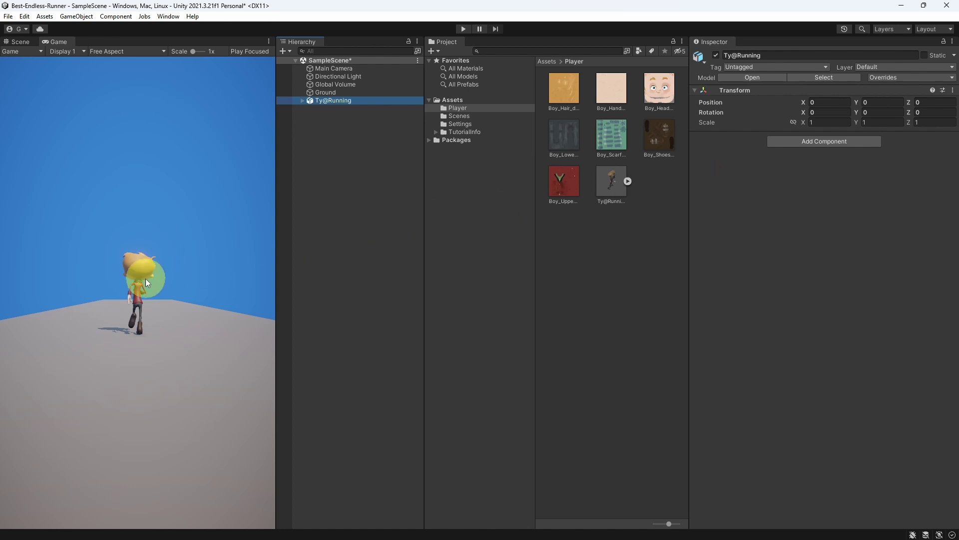
# - Add an Animator component to Ty@Running and enable Apply Root Motion
pyautogui.click(826, 141)
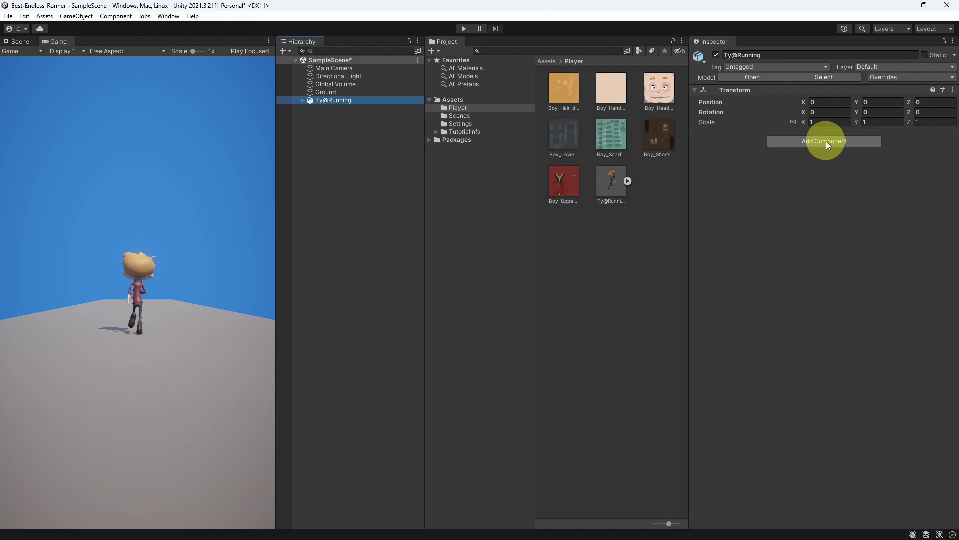
pyautogui.write('animat')
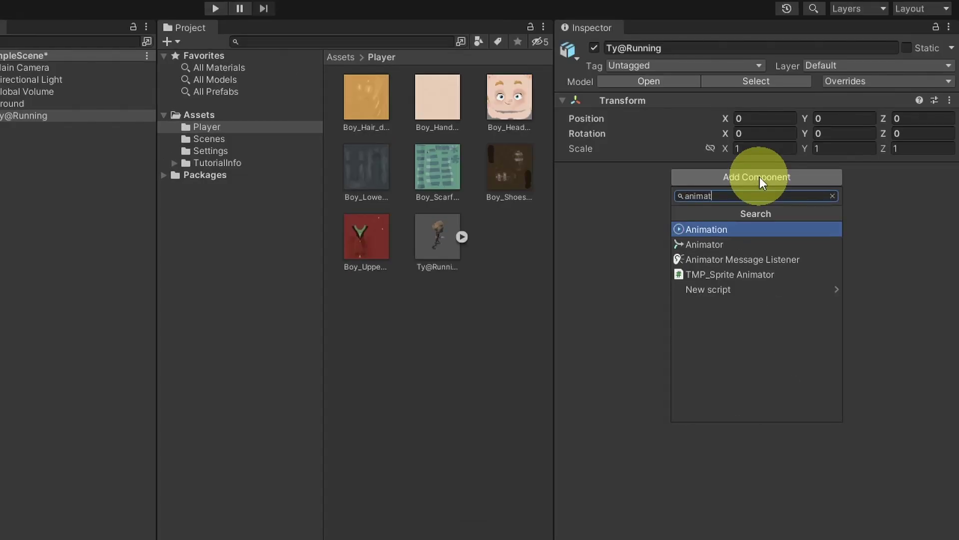
pyautogui.press('Down')
pyautogui.press('Return')
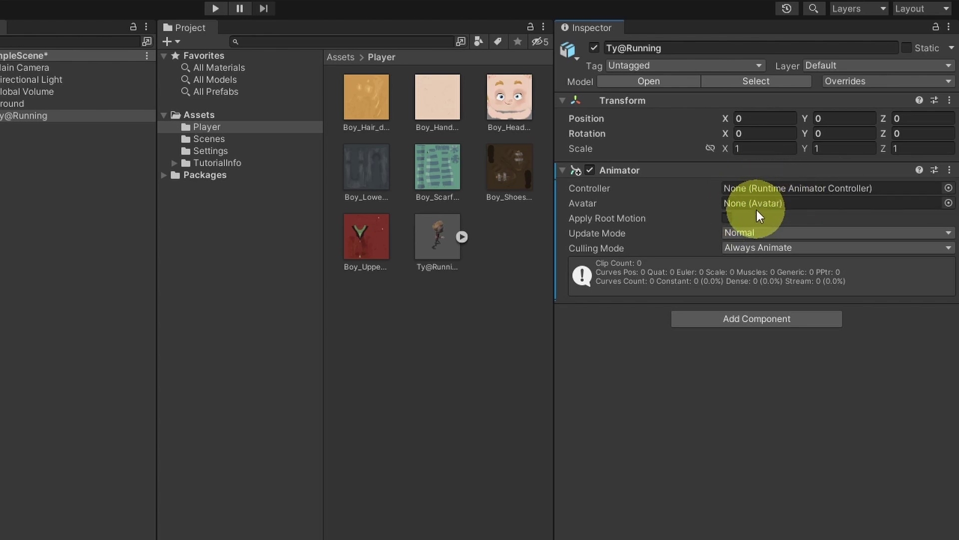
pyautogui.moveTo(635, 221)
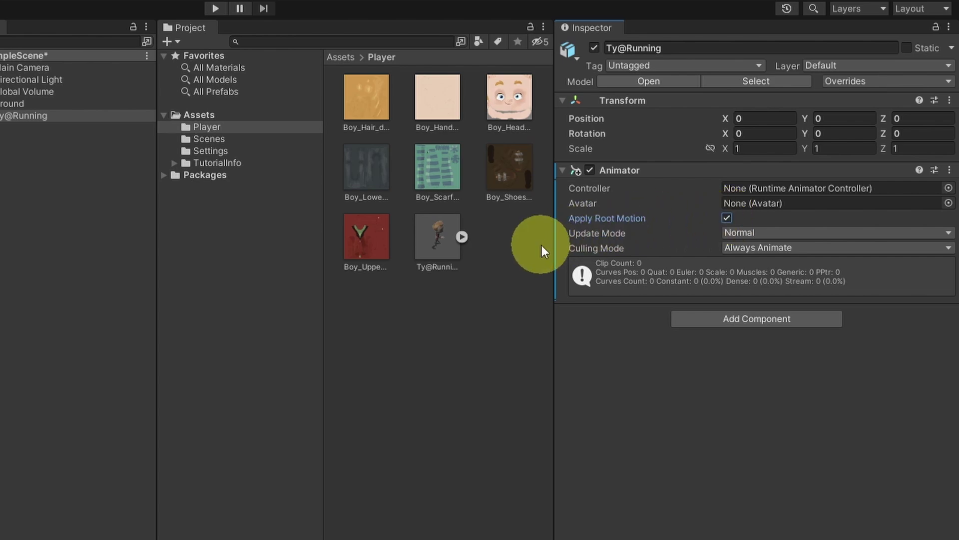
# - Apply a Humanoid rig to the Ty@Running model and show its Running clip animation settings
pyautogui.click(431, 241)
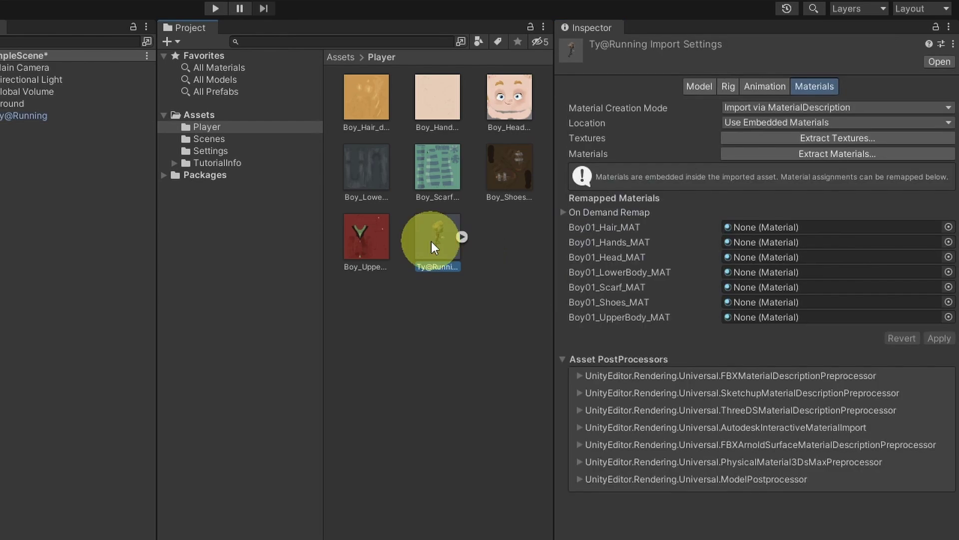
pyautogui.click(728, 86)
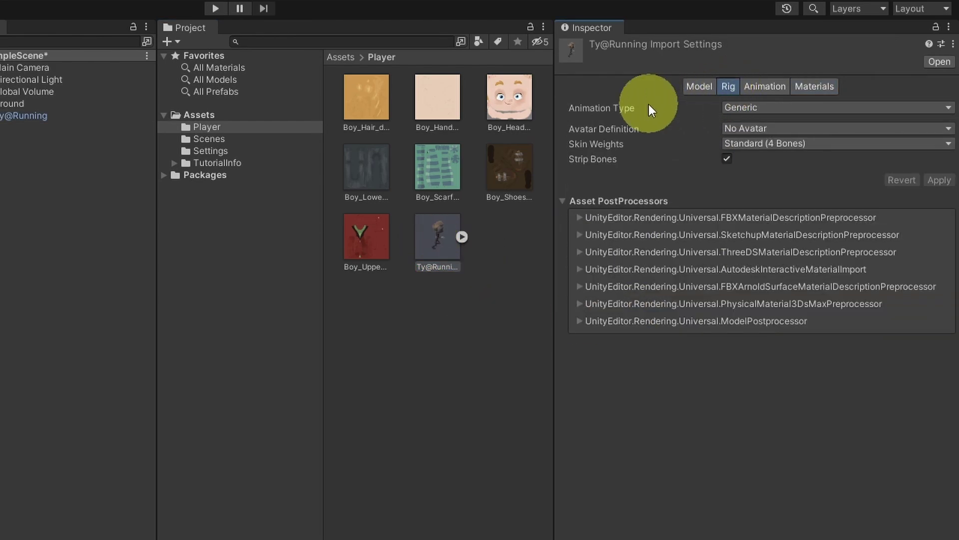
pyautogui.click(751, 110)
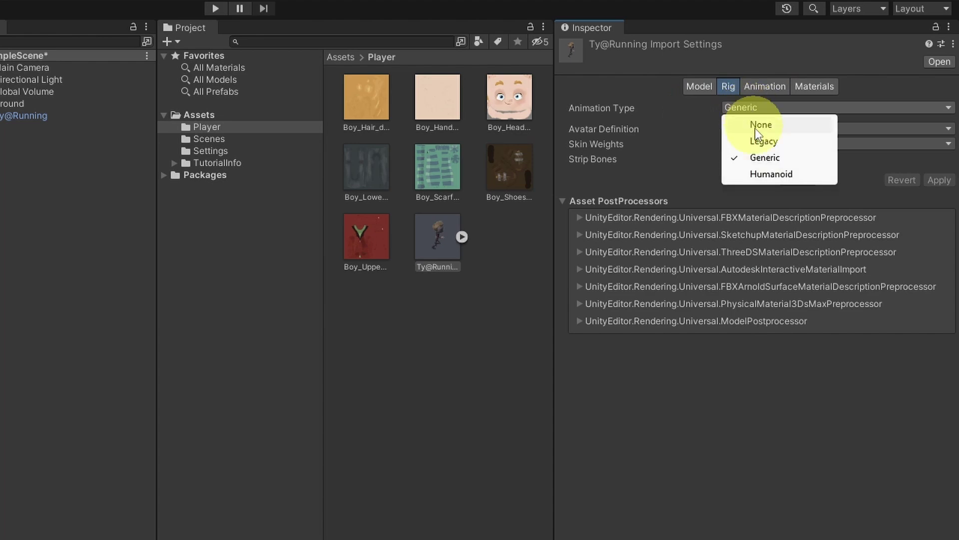
pyautogui.click(769, 175)
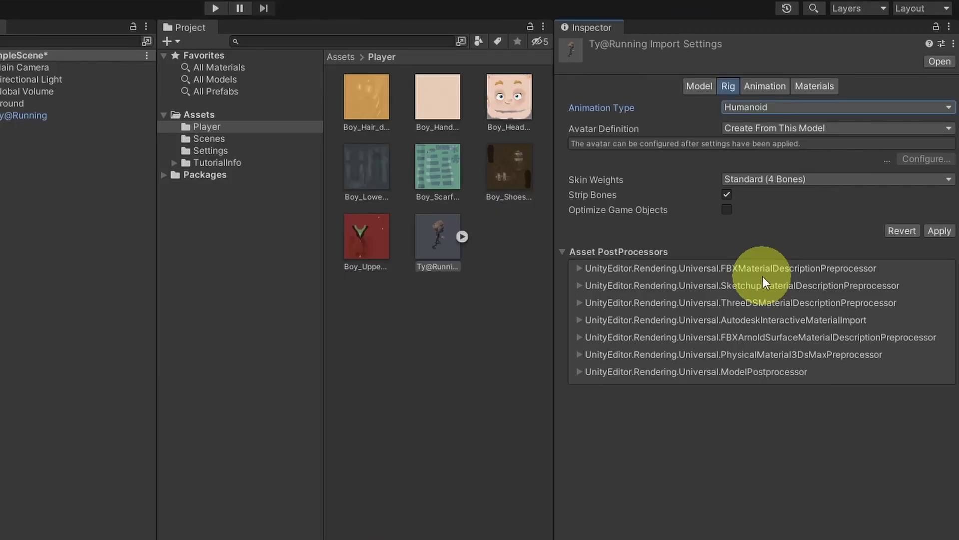
pyautogui.click(946, 233)
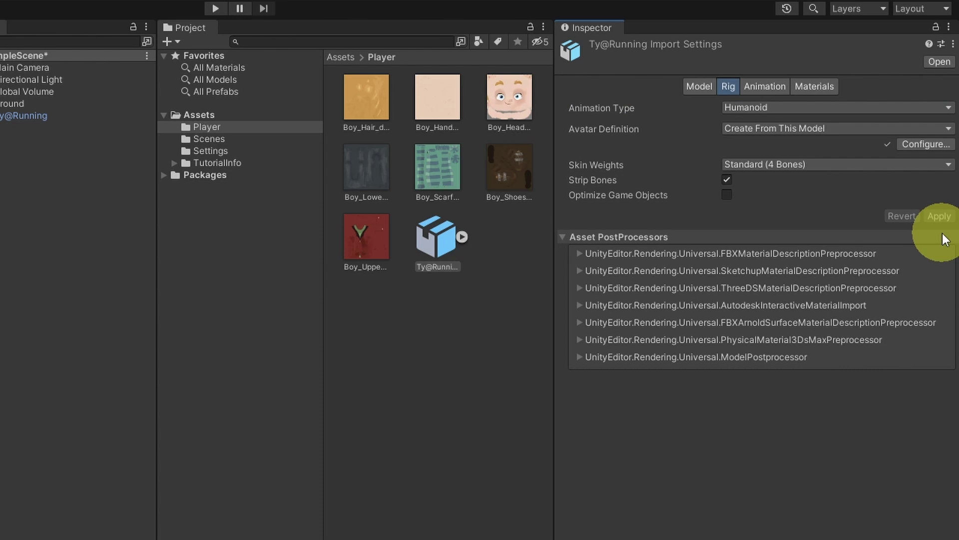
pyautogui.click(763, 87)
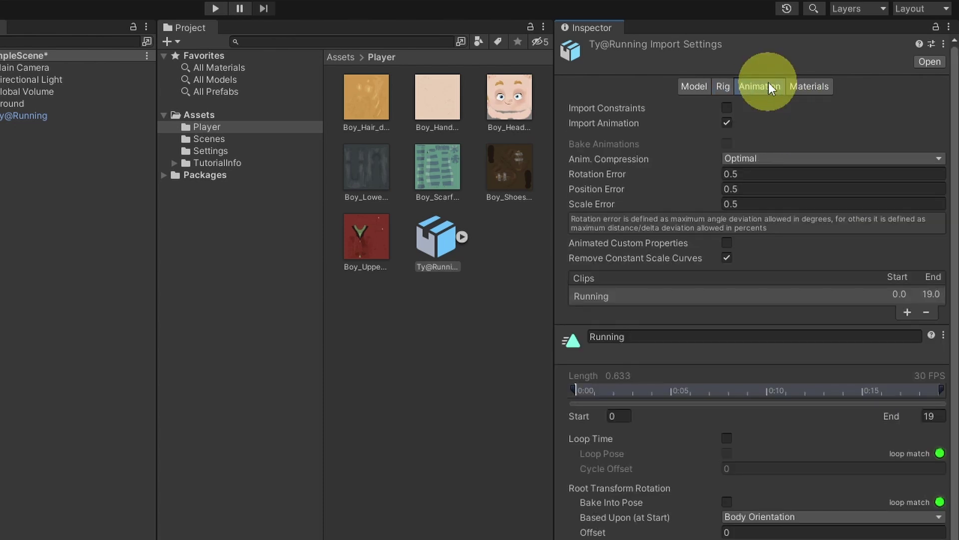
# - Enable and apply Loop Time on the Running clip, then expand Ty@Running's sub-assets
pyautogui.click(727, 439)
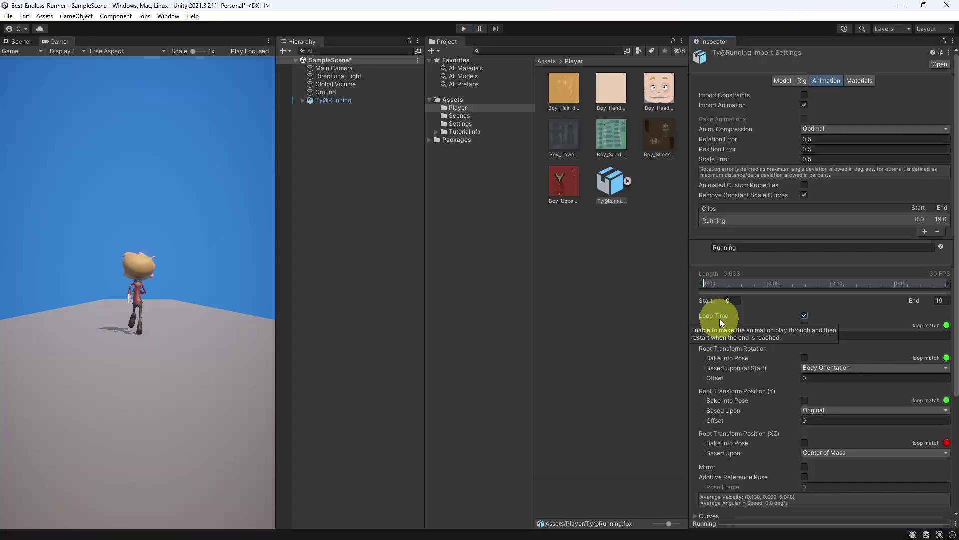
pyautogui.scroll(-3, 713, 320)
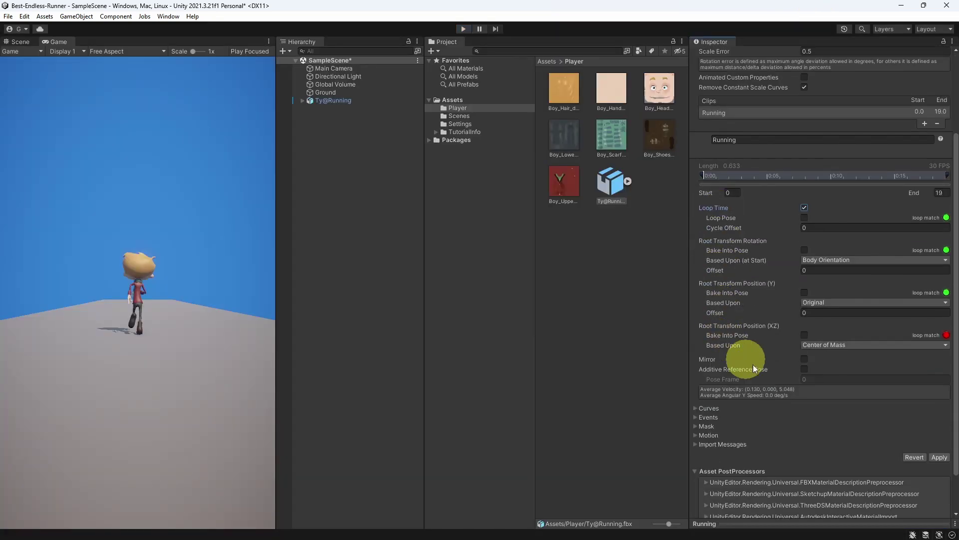
pyautogui.click(935, 455)
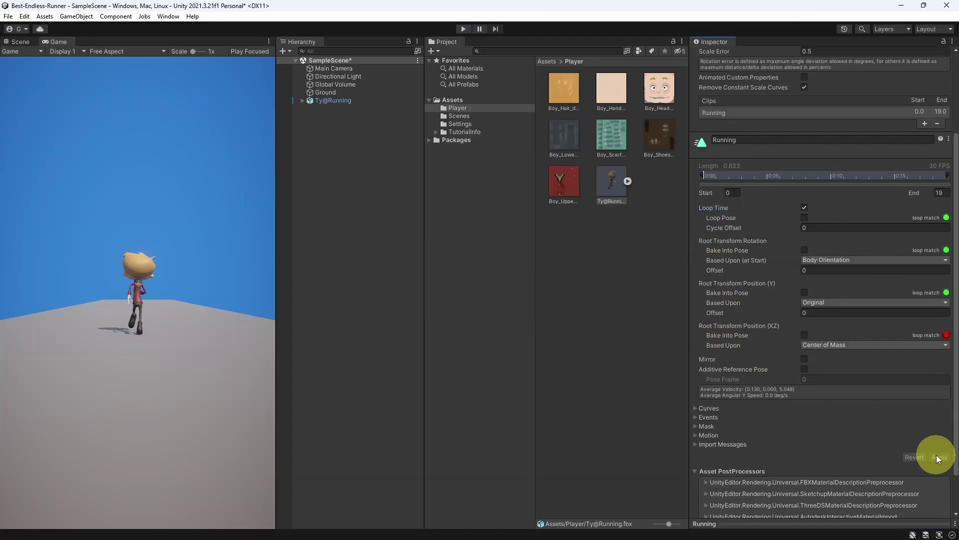
pyautogui.click(628, 181)
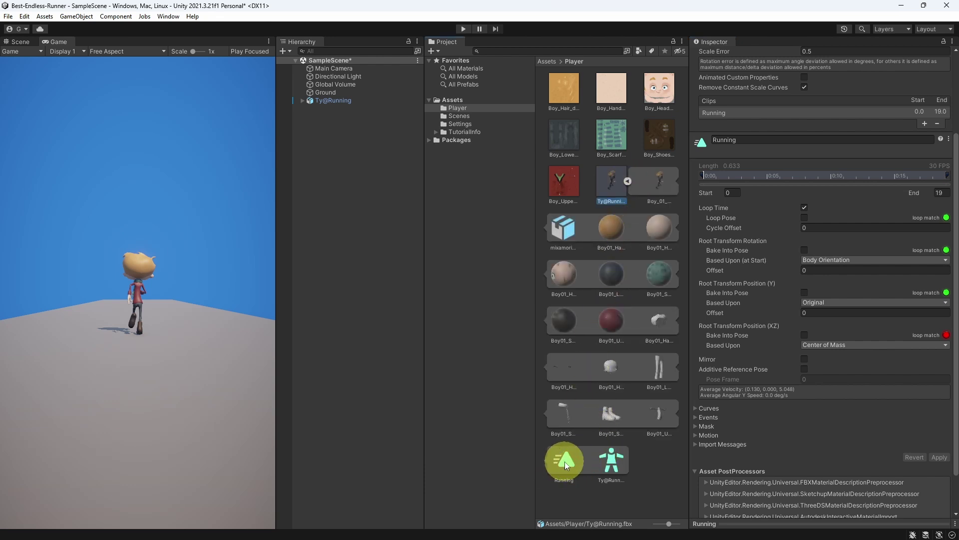
# - Drag the Running clip onto Ty@Running in the Hierarchy, generating its animator controller
pyautogui.moveTo(564, 461); pyautogui.dragTo(410, 153)
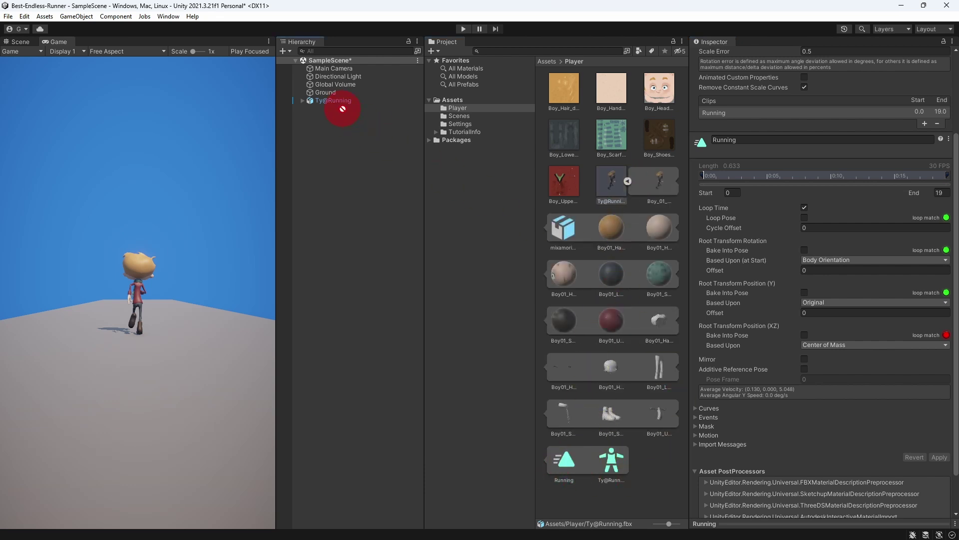
pyautogui.moveTo(343, 108); pyautogui.dragTo(331, 101)
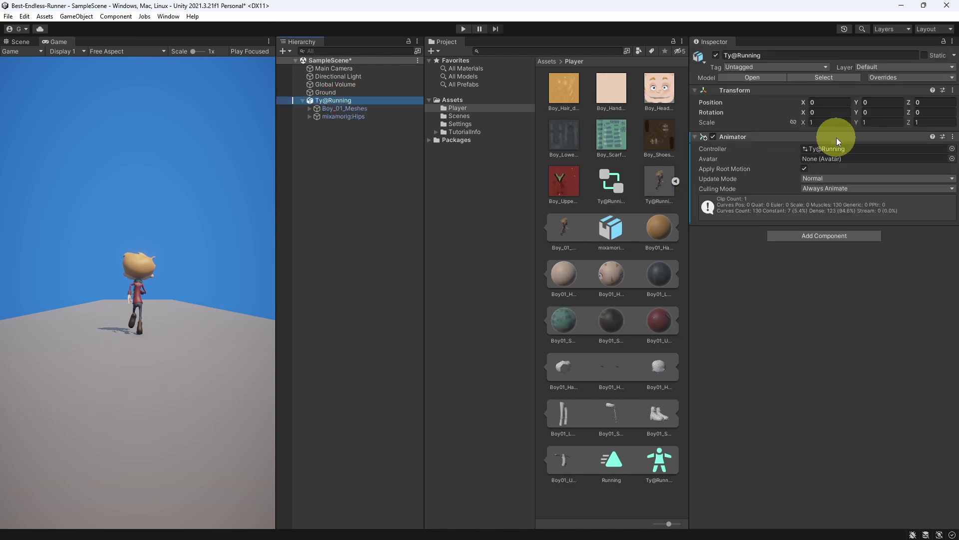
pyautogui.click(824, 149)
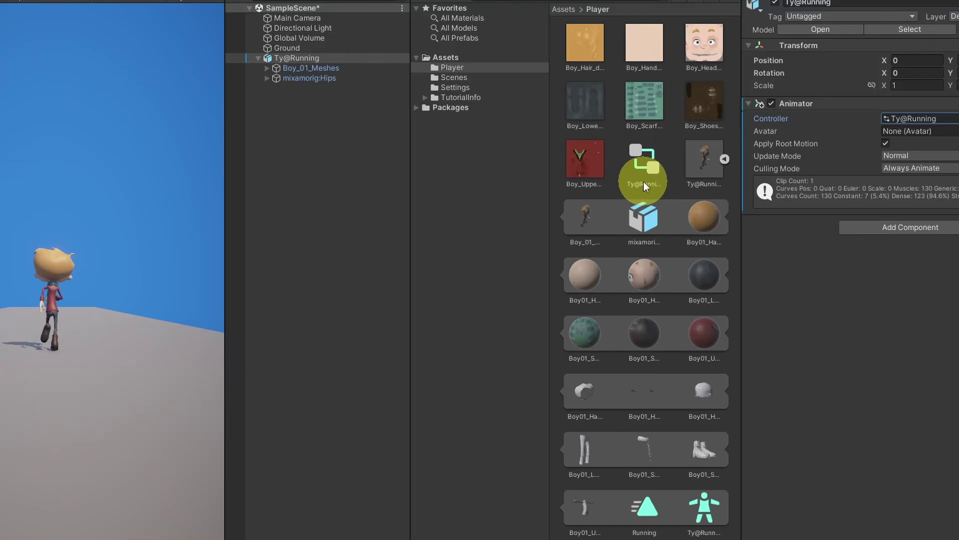
# - Rename the controller to 'Animator' and assign Ty@RunningAvatar to Ty@Running's Animator Avatar field
pyautogui.click(611, 200)
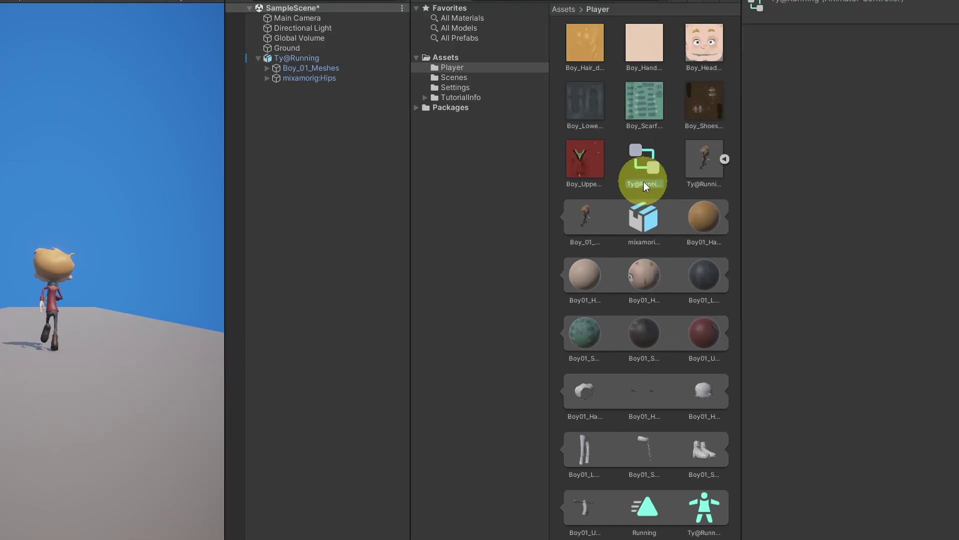
pyautogui.rightClick(644, 181)
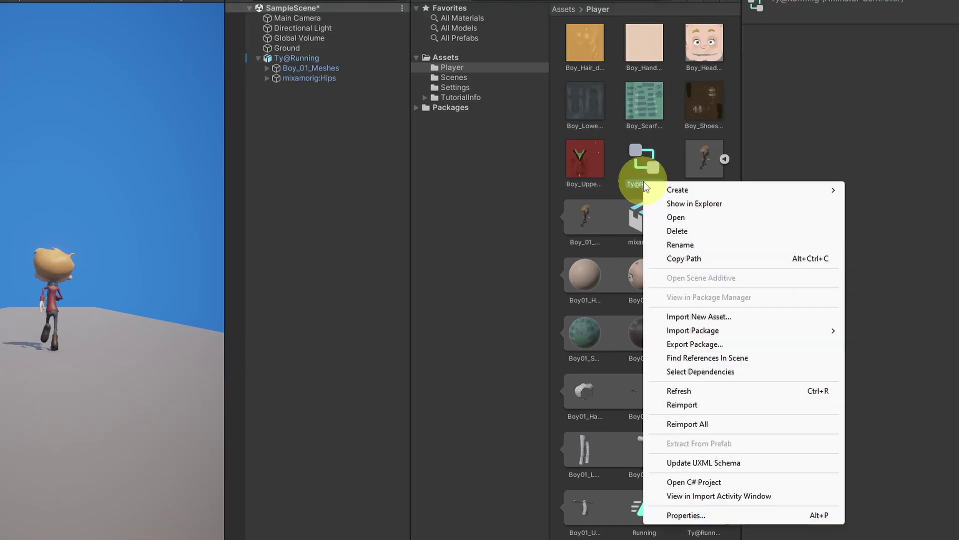
pyautogui.click(682, 240)
pyautogui.write('Animator')
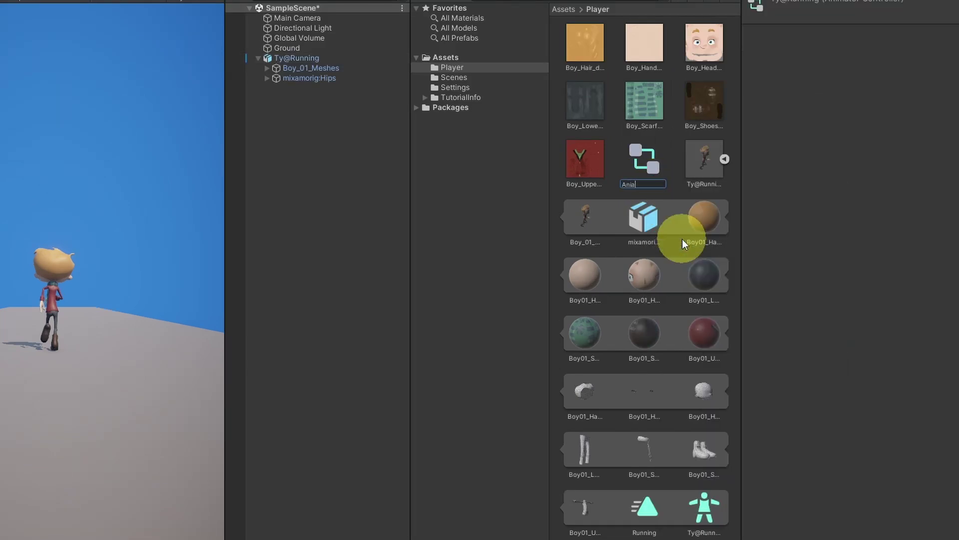
pyautogui.press('Return')
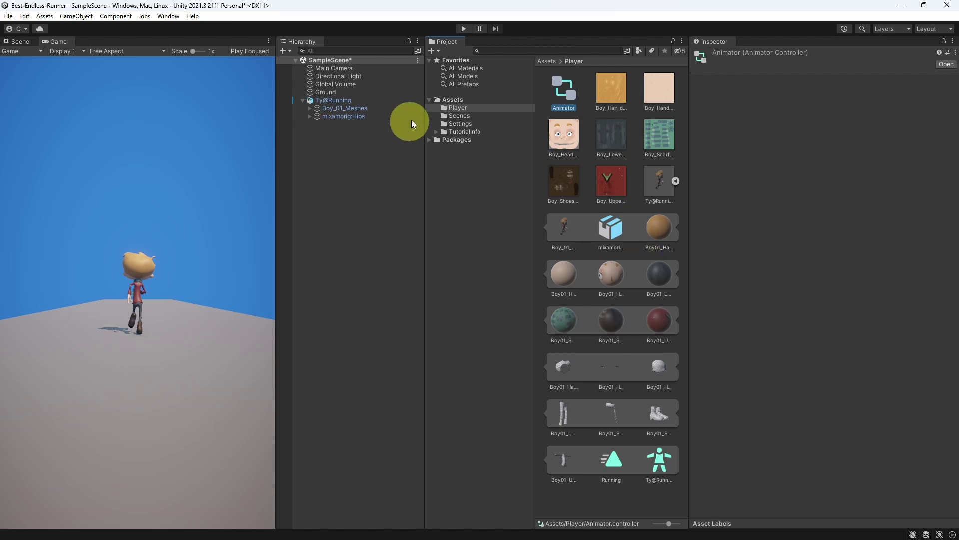
pyautogui.click(373, 100)
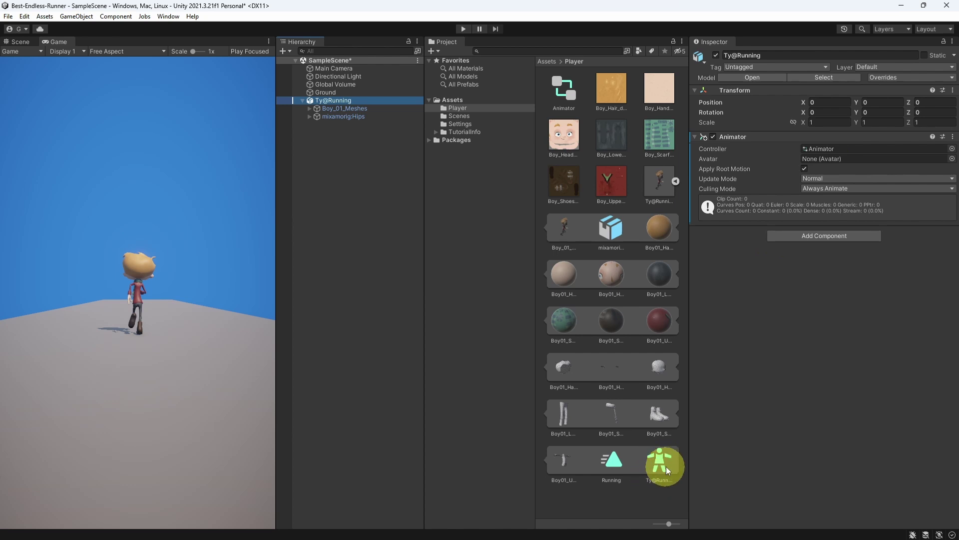
pyautogui.moveTo(666, 469); pyautogui.dragTo(829, 158)
pyautogui.click(467, 29)
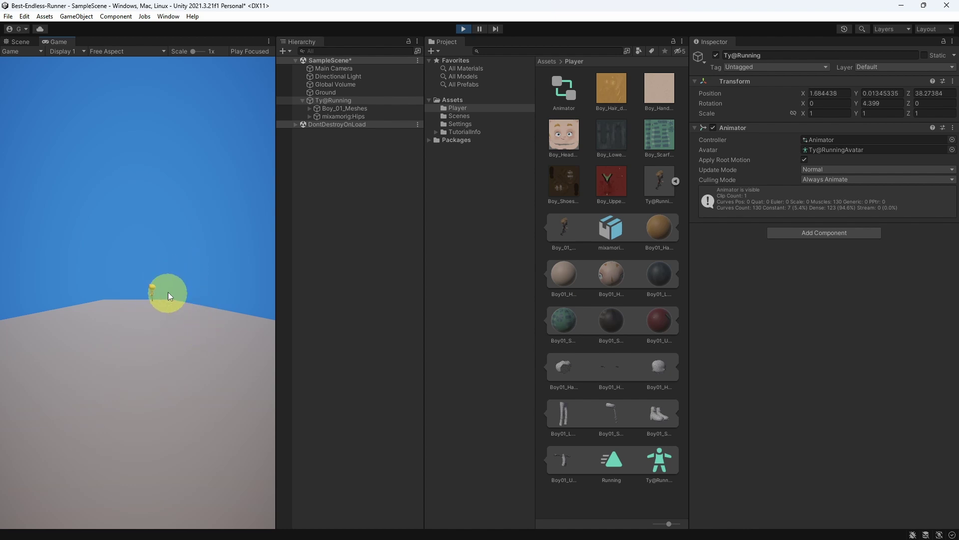
pyautogui.click(465, 29)
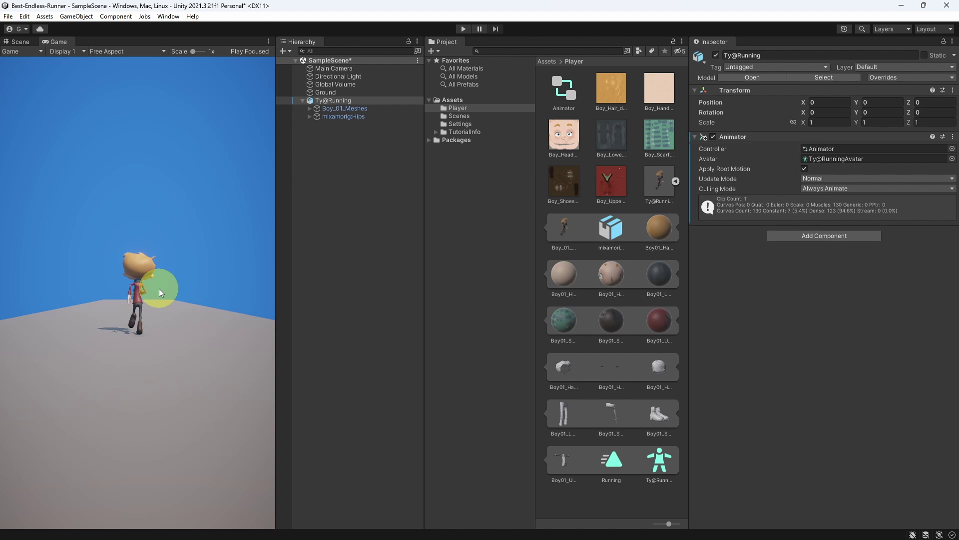
# - In Ty@Running's Animation import settings, bake Root Transform Rotation into pose based on Original, and apply
pyautogui.click(677, 181)
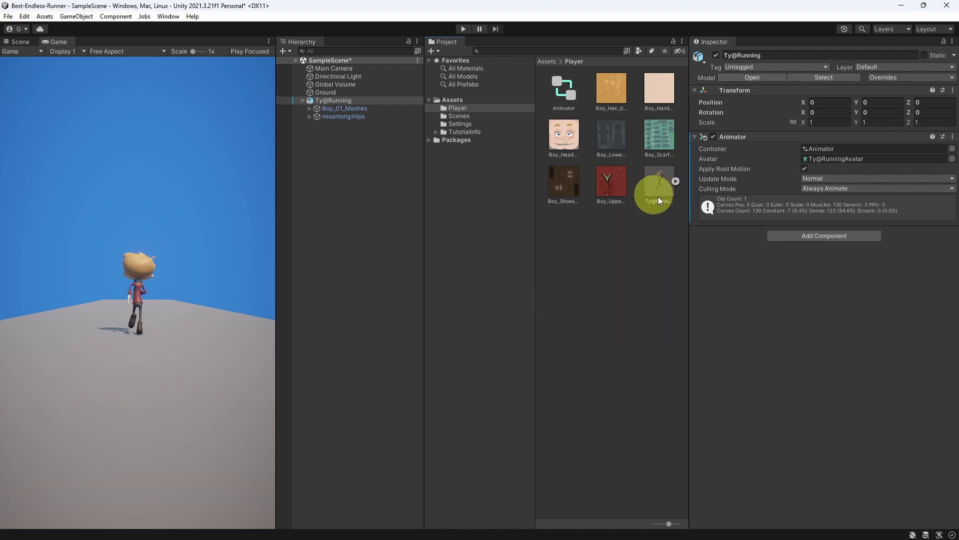
pyautogui.click(658, 186)
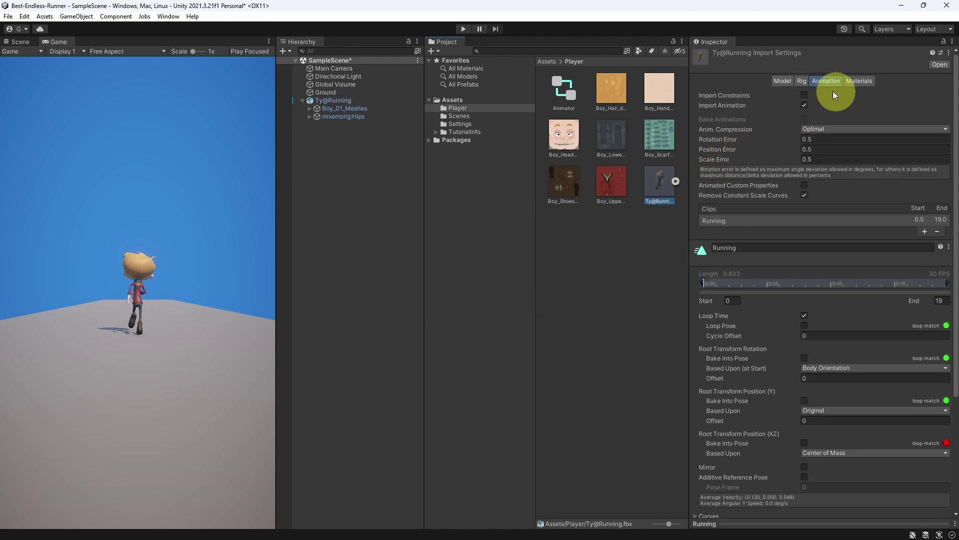
pyautogui.scroll(-3, 721, 397)
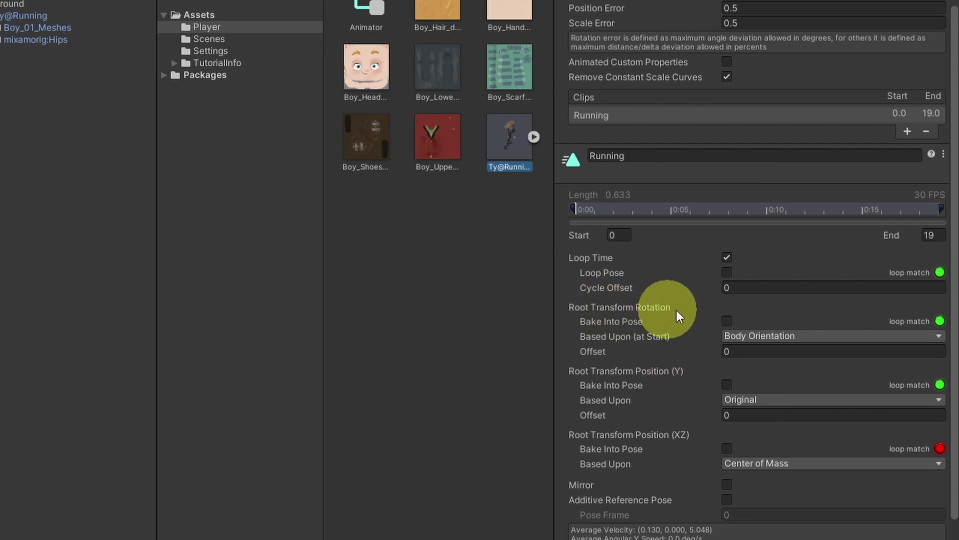
pyautogui.click(726, 321)
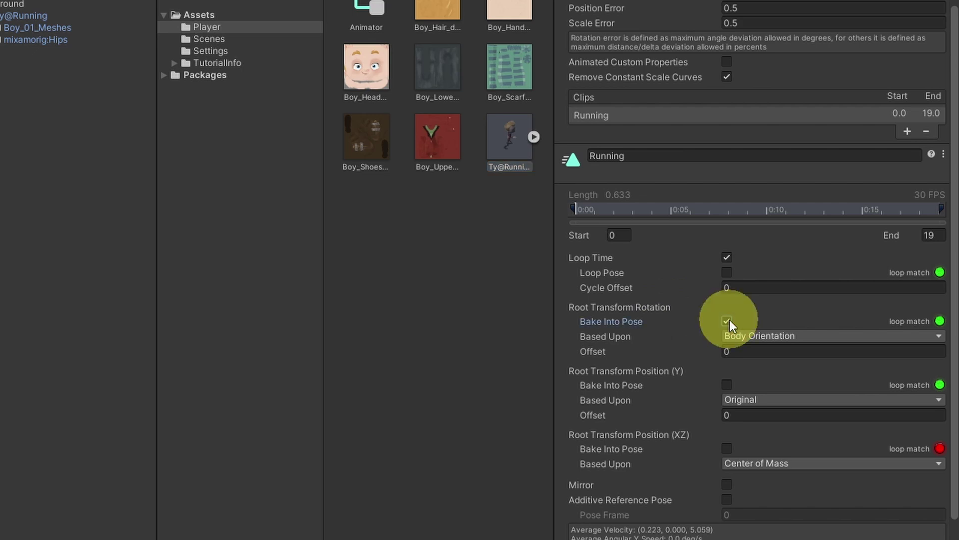
pyautogui.click(763, 336)
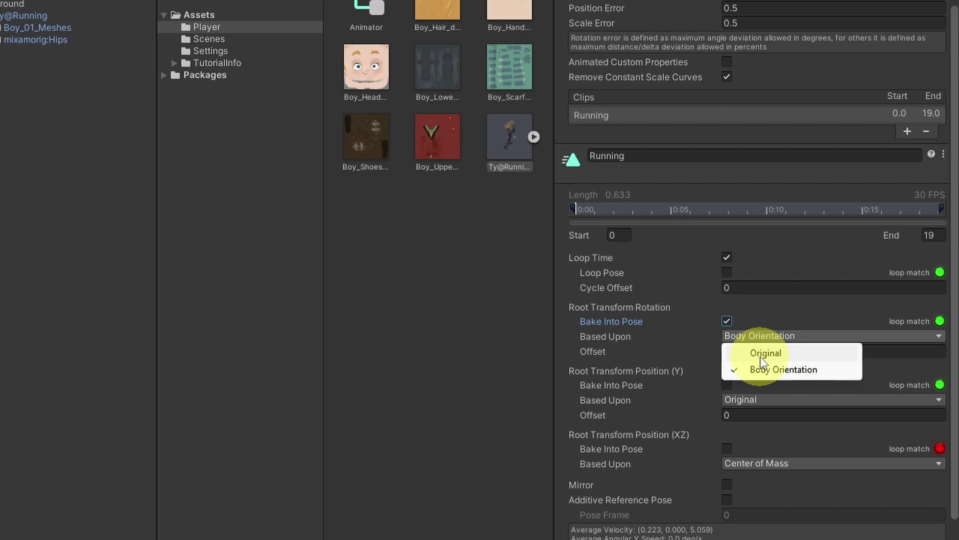
pyautogui.click(759, 353)
pyautogui.scroll(-5, 796, 356)
pyautogui.scroll(-1, 944, 520)
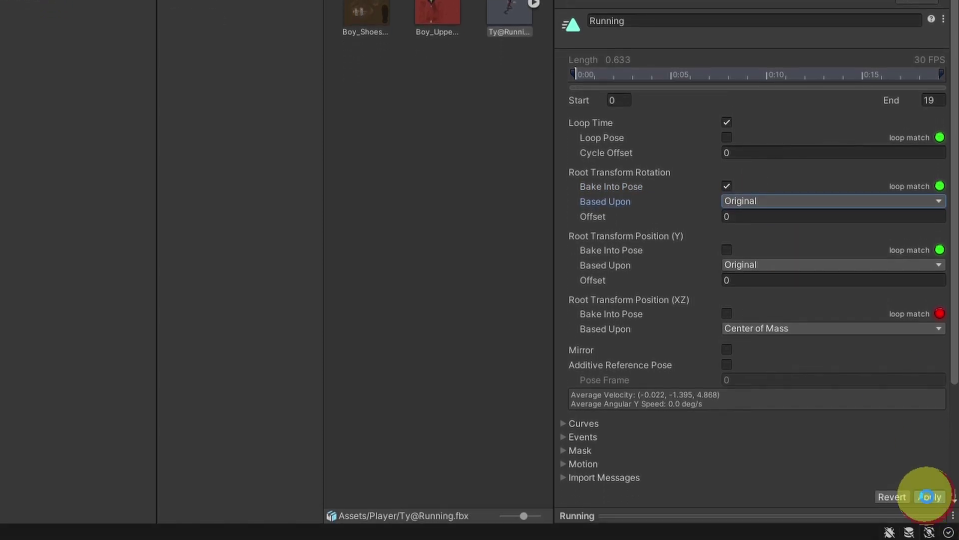
pyautogui.click(929, 509)
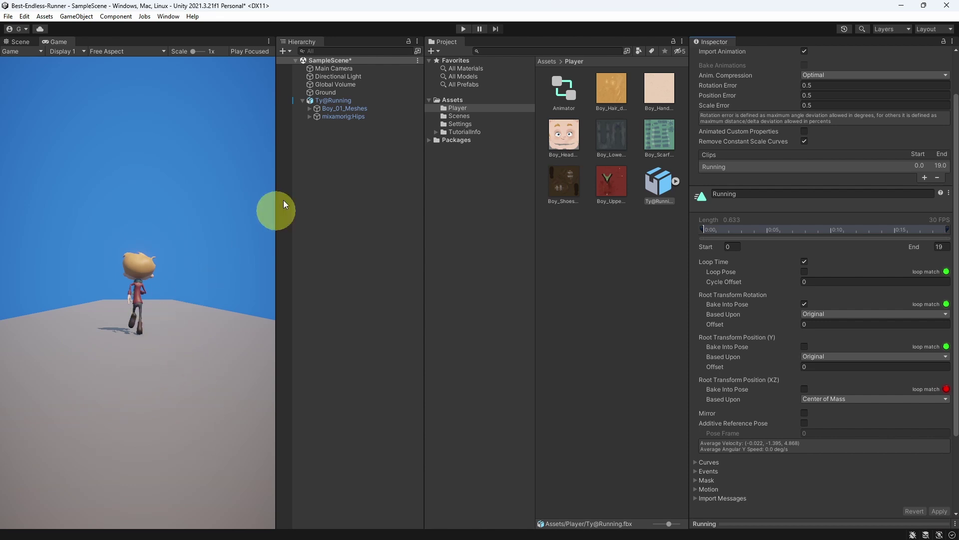
# - Place Main Camera at Y 3.75, Z -7 with X rotation 10, then test in Play mode
pyautogui.click(335, 68)
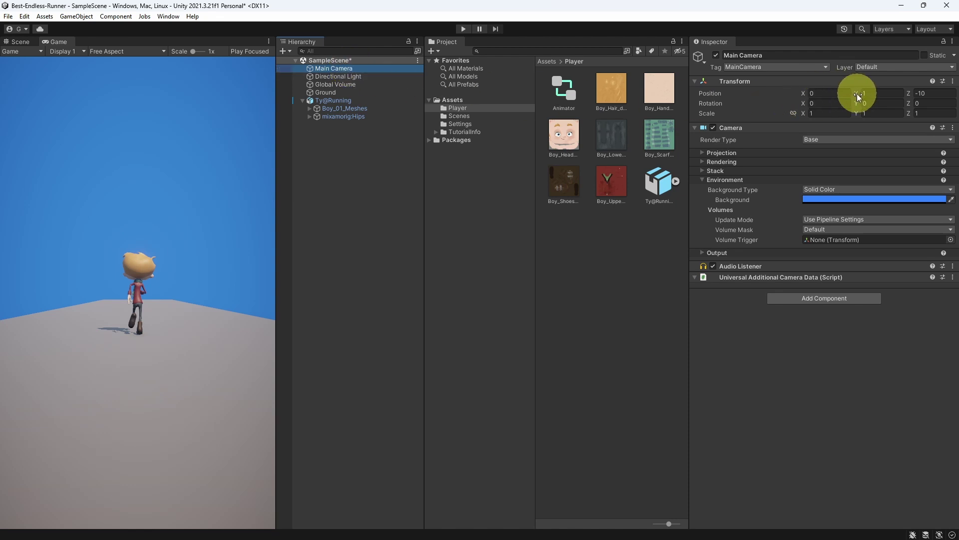
pyautogui.moveTo(856, 94); pyautogui.dragTo(180, 118)
pyautogui.click(918, 95)
pyautogui.doubleClick(917, 95)
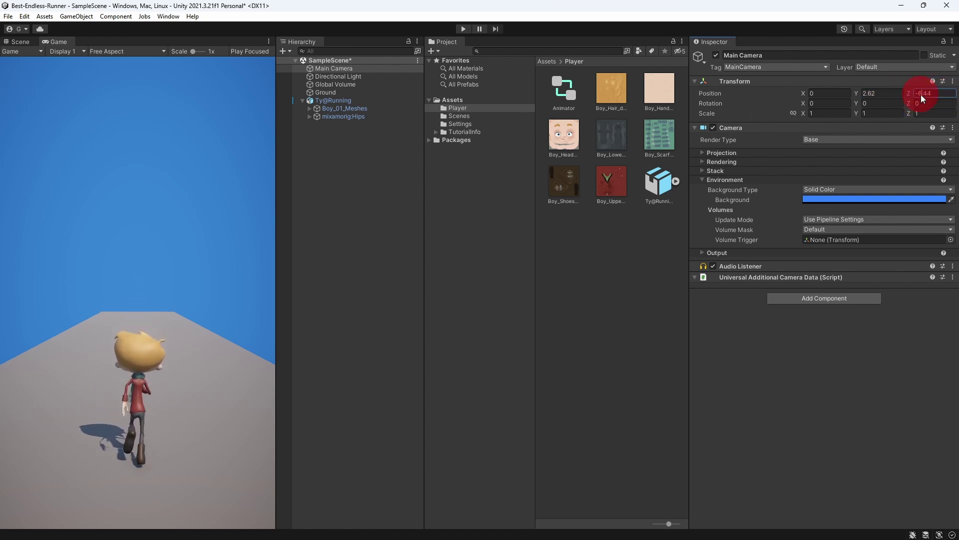
pyautogui.write('-7')
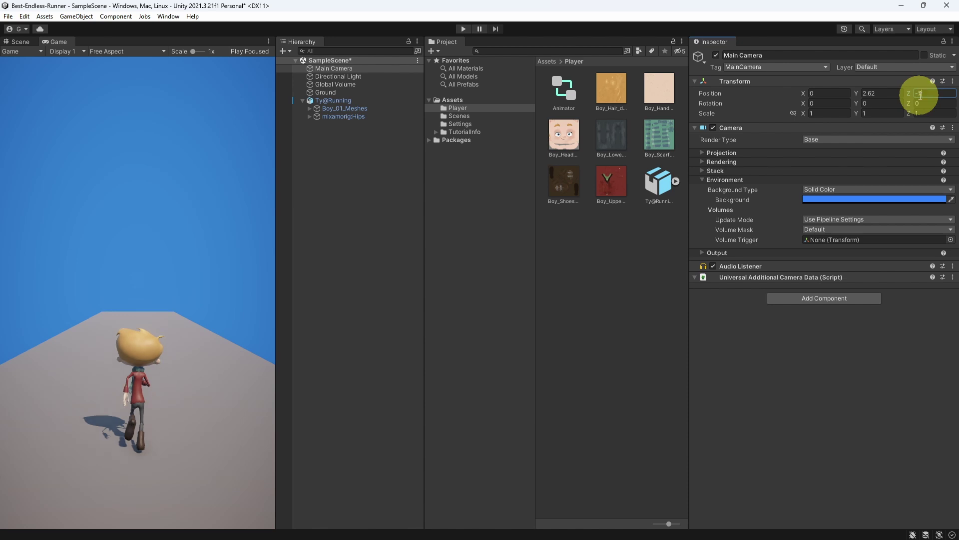
pyautogui.click(831, 100)
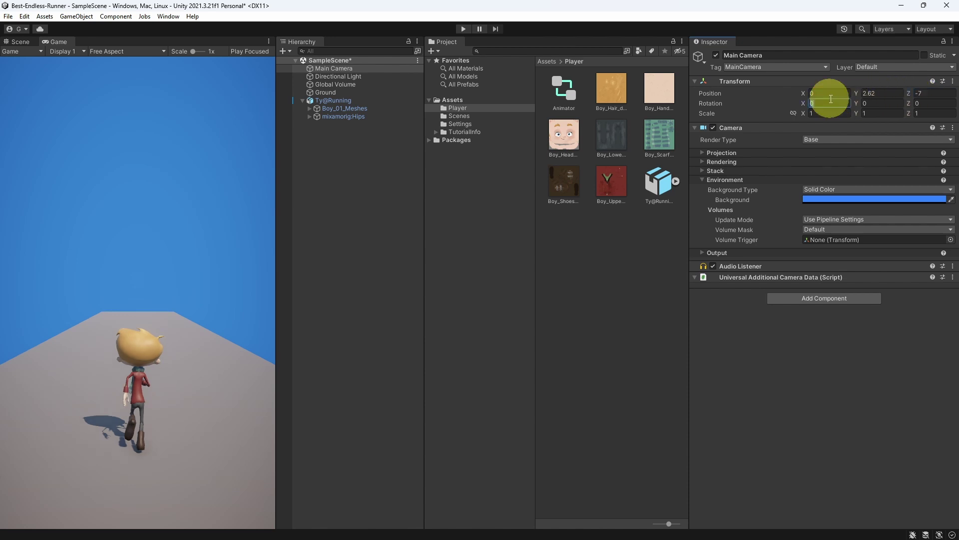
pyautogui.write('10')
pyautogui.press('Return')
pyautogui.hotkey('ctrl', 'p')
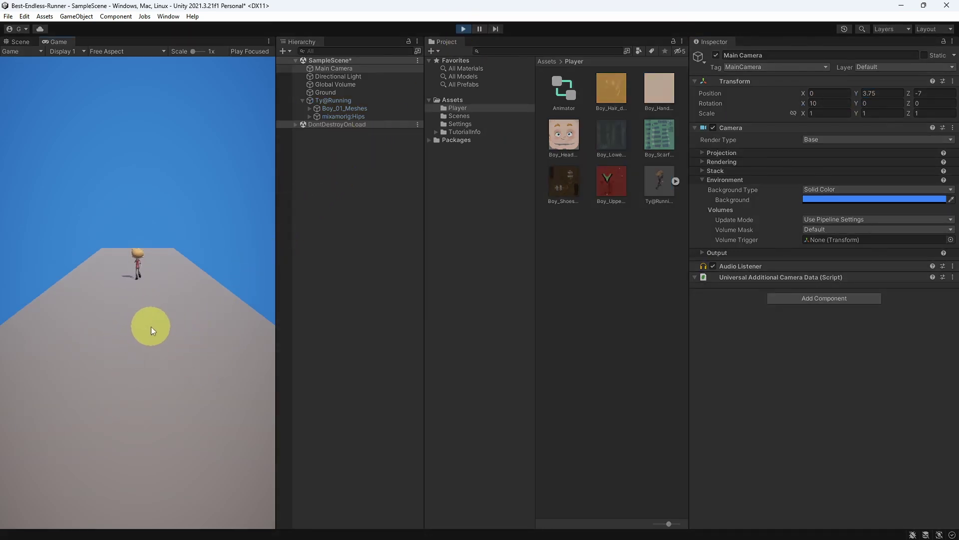
pyautogui.click(467, 28)
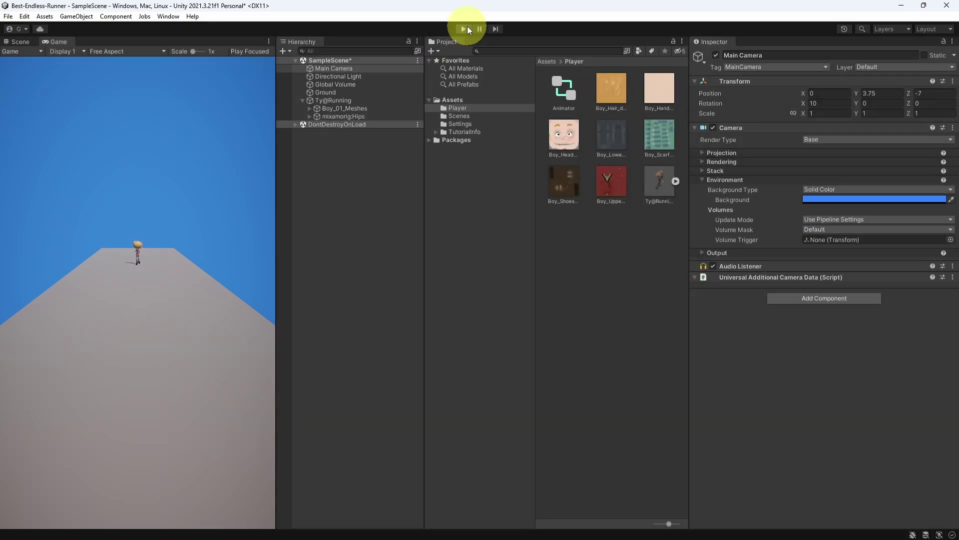
pyautogui.click(463, 29)
pyautogui.click(362, 68)
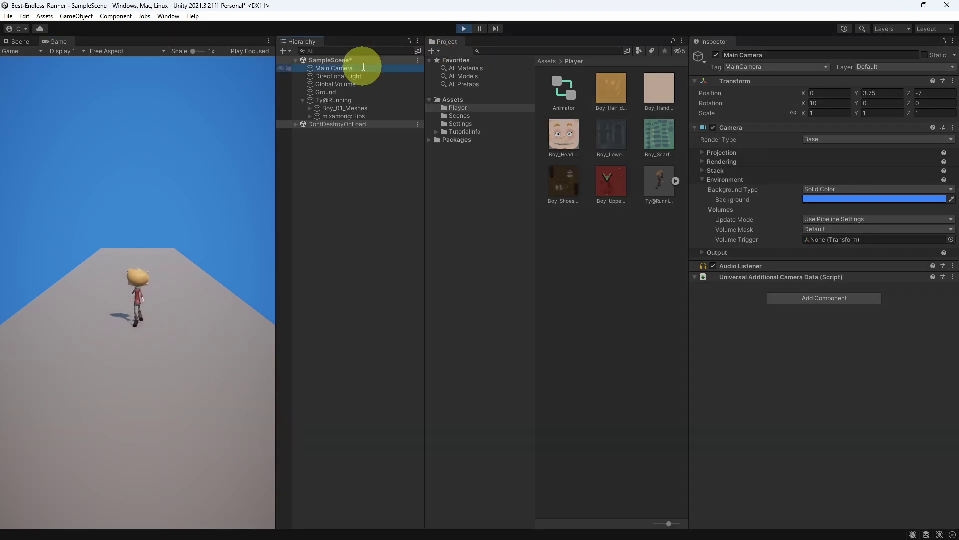
pyautogui.moveTo(910, 93); pyautogui.dragTo(519, 81)
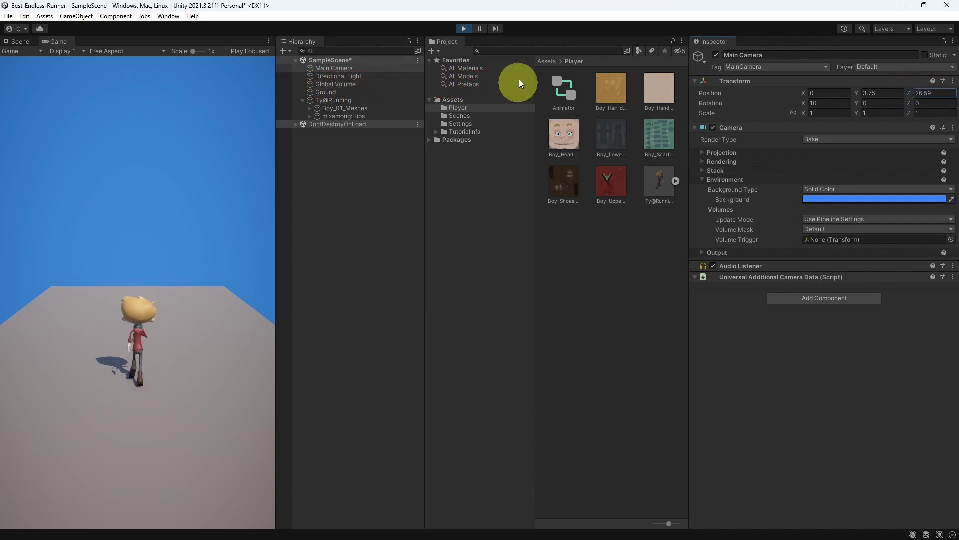
pyautogui.click(463, 28)
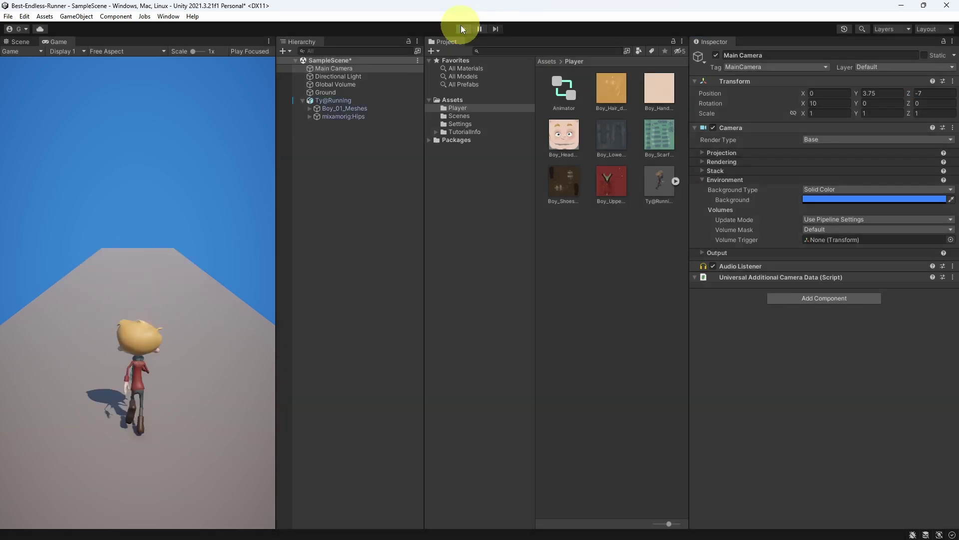